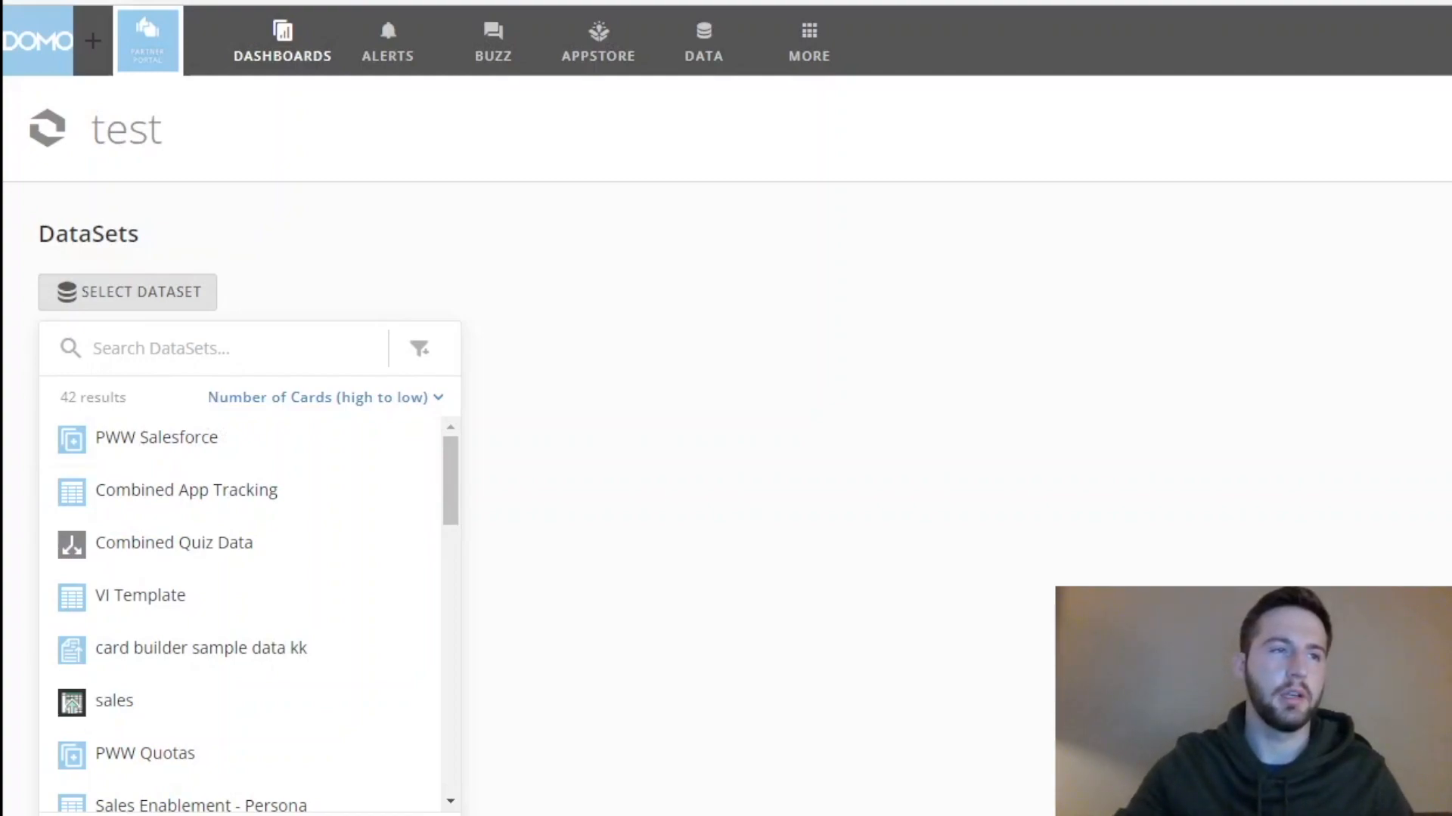
# Add the college_grads.csv and majors-list.csv DataSets as the inputs of the fusion.
pyautogui.scroll(-8, 204, 492)
pyautogui.scroll(-6, 204, 505)
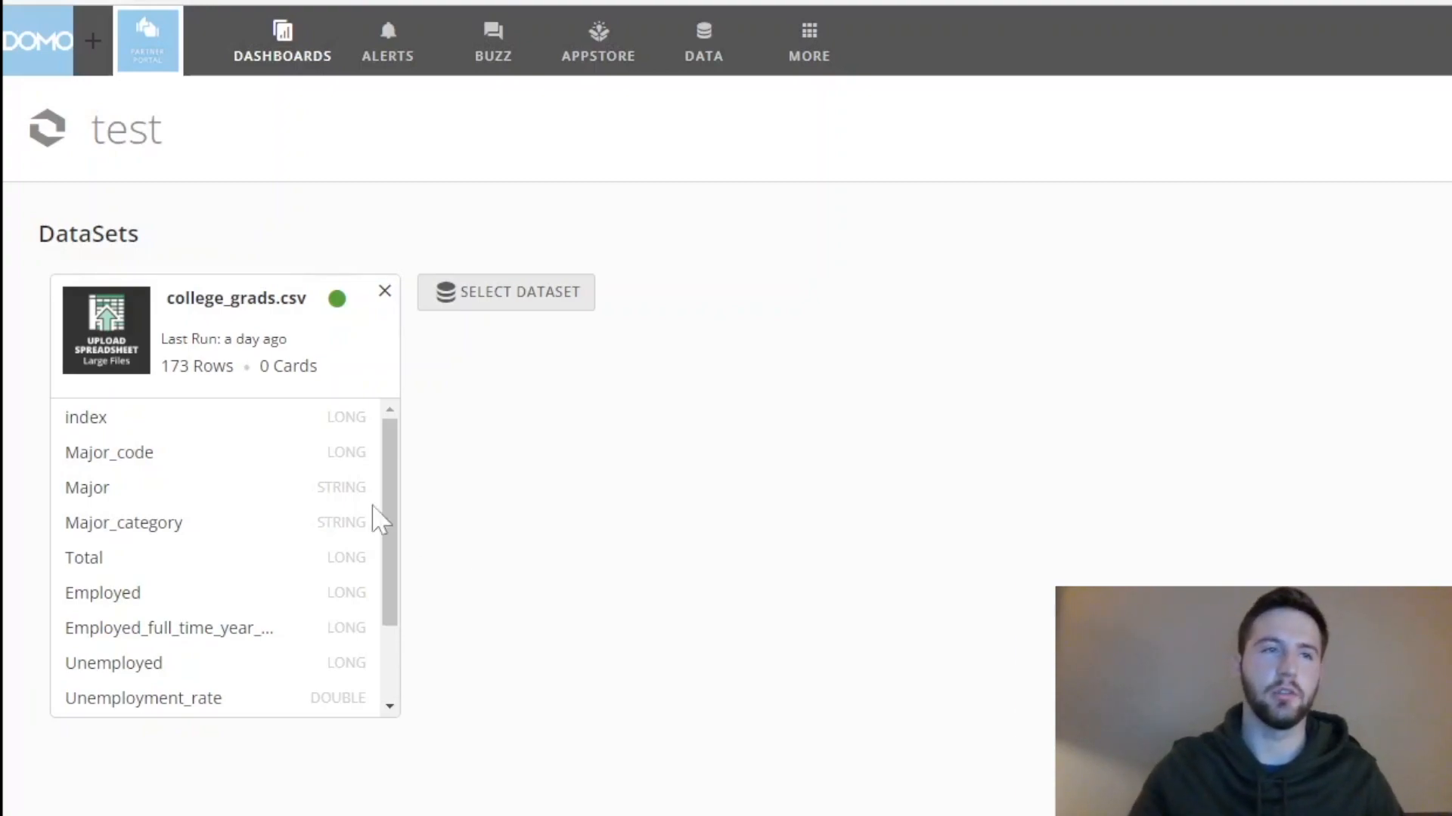
pyautogui.click(492, 291)
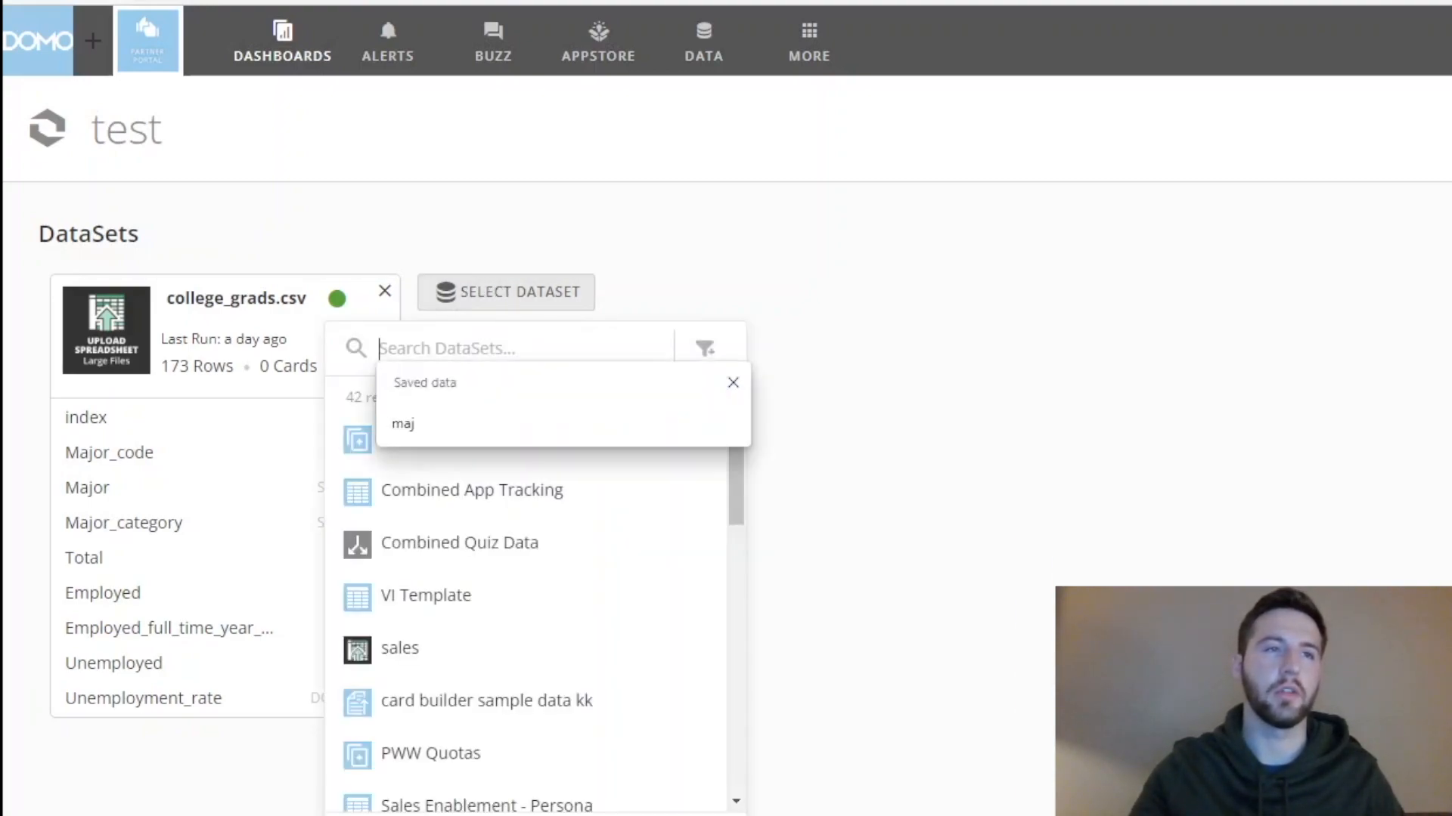
pyautogui.write('maj')
pyautogui.click(404, 454)
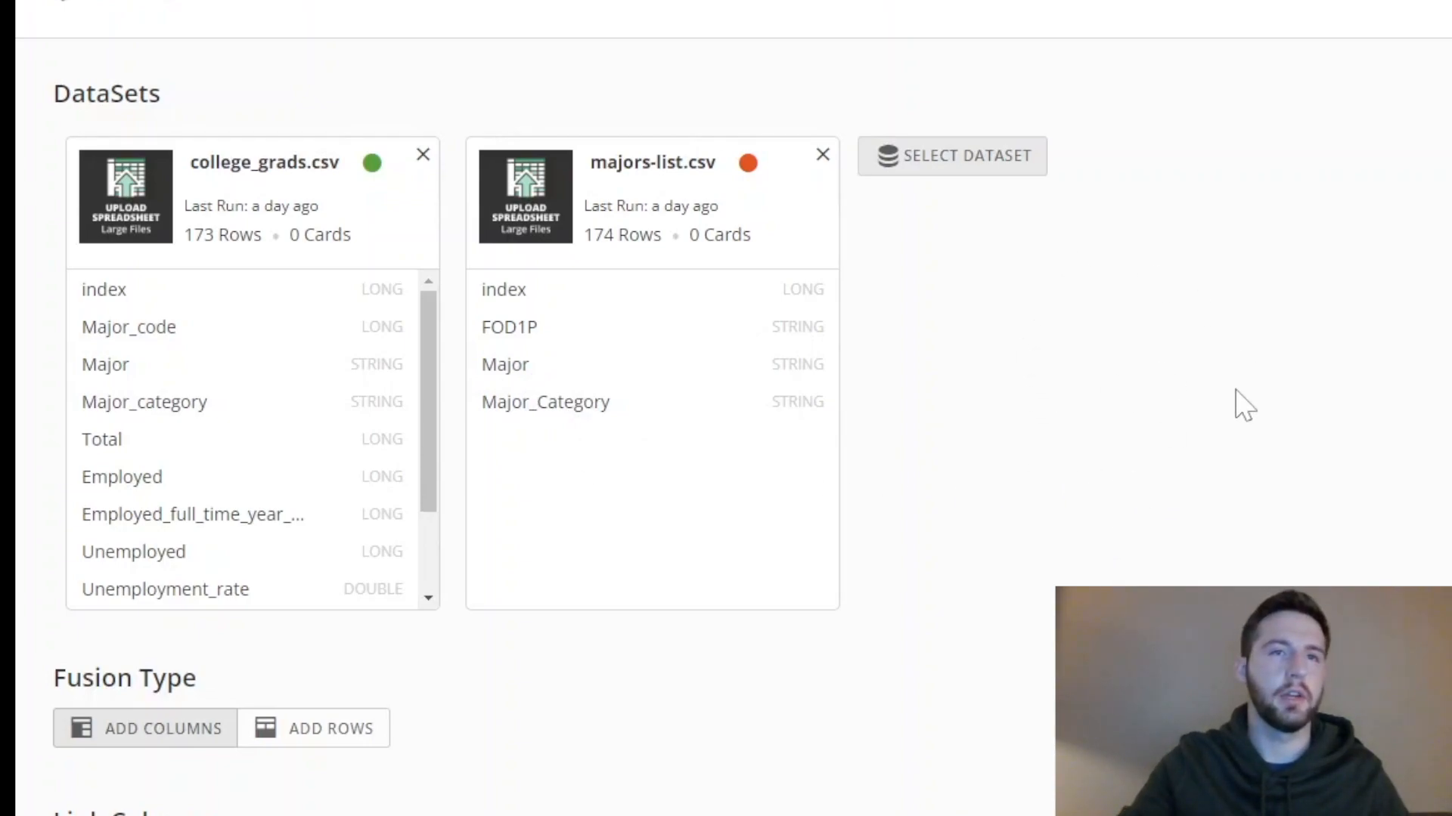
# Try the Add Rows fusion type and return to Add Columns.
pyautogui.scroll(-3, 529, 604)
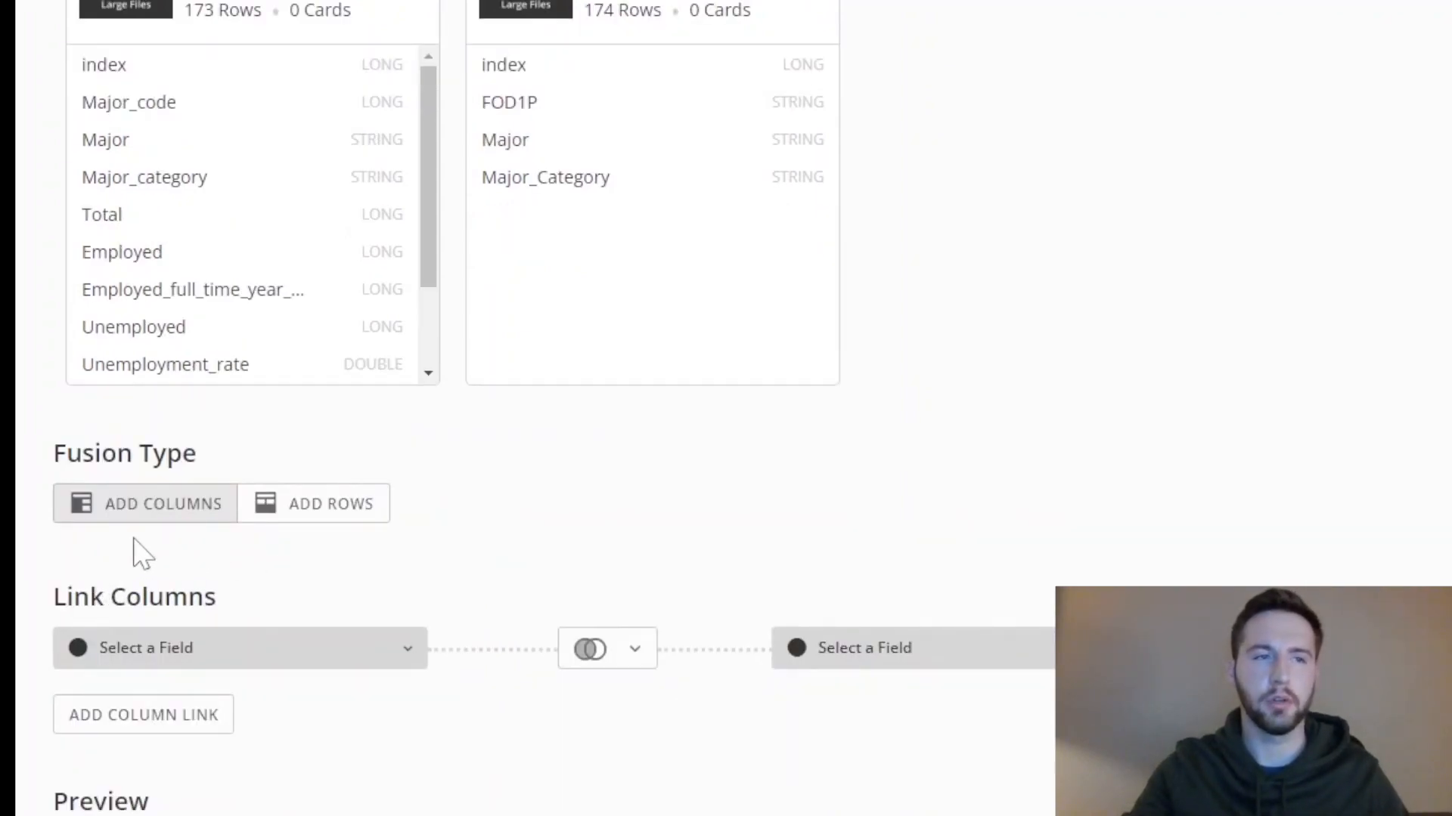
pyautogui.click(313, 511)
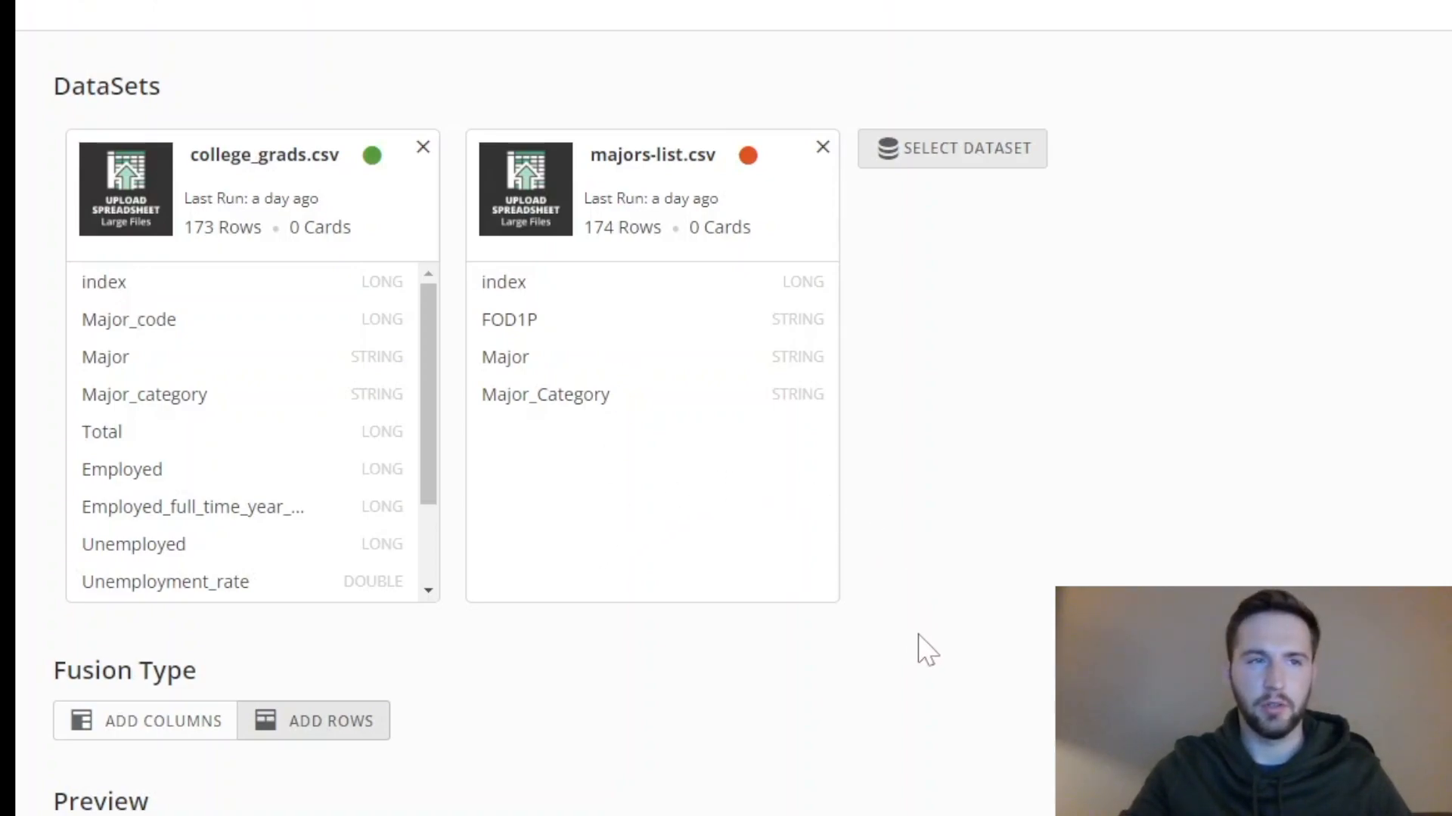
pyautogui.click(144, 726)
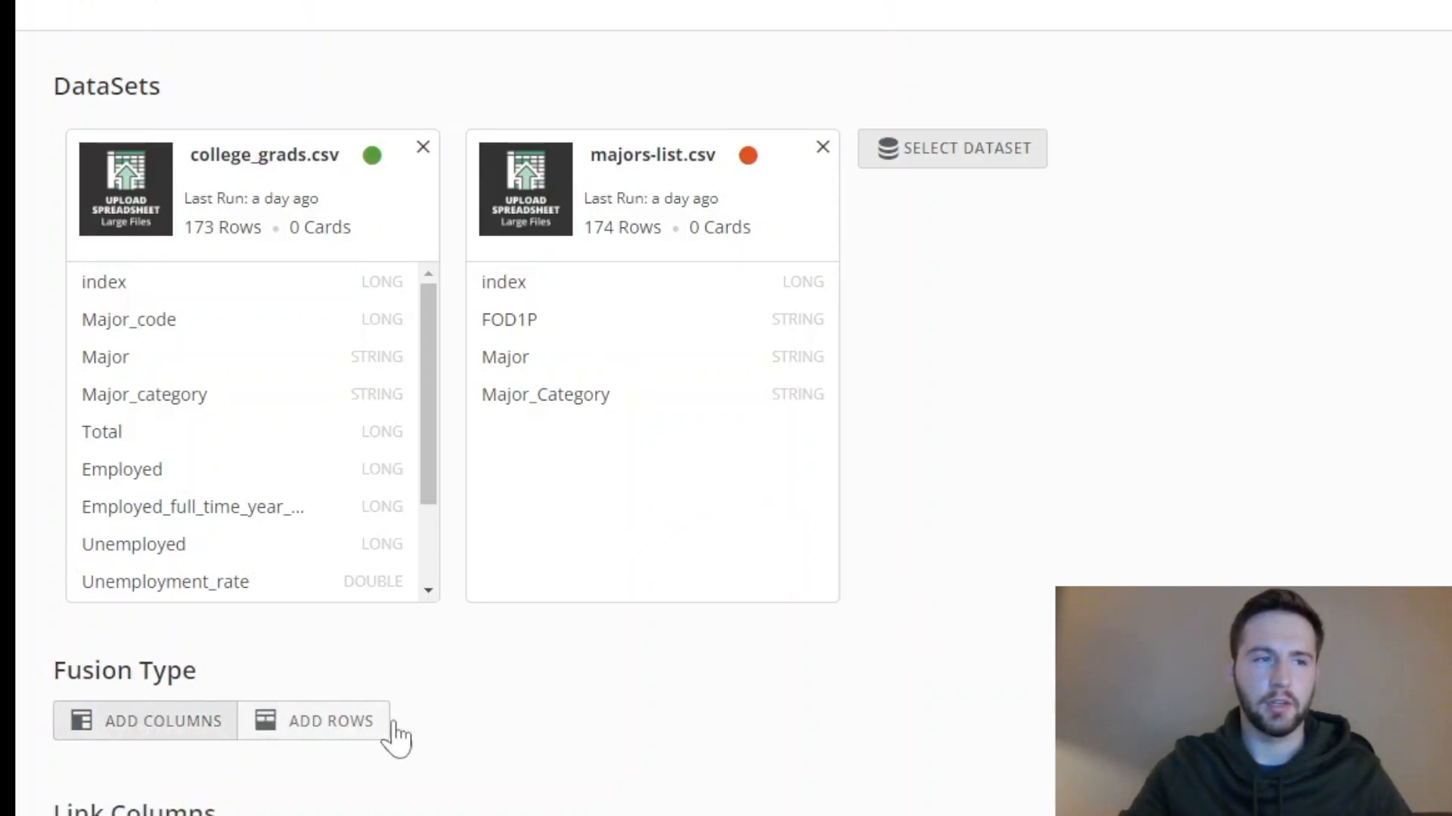
# Link the Major column of college_grads.csv to the Major column of majors-list.csv.
pyautogui.scroll(-3, 582, 726)
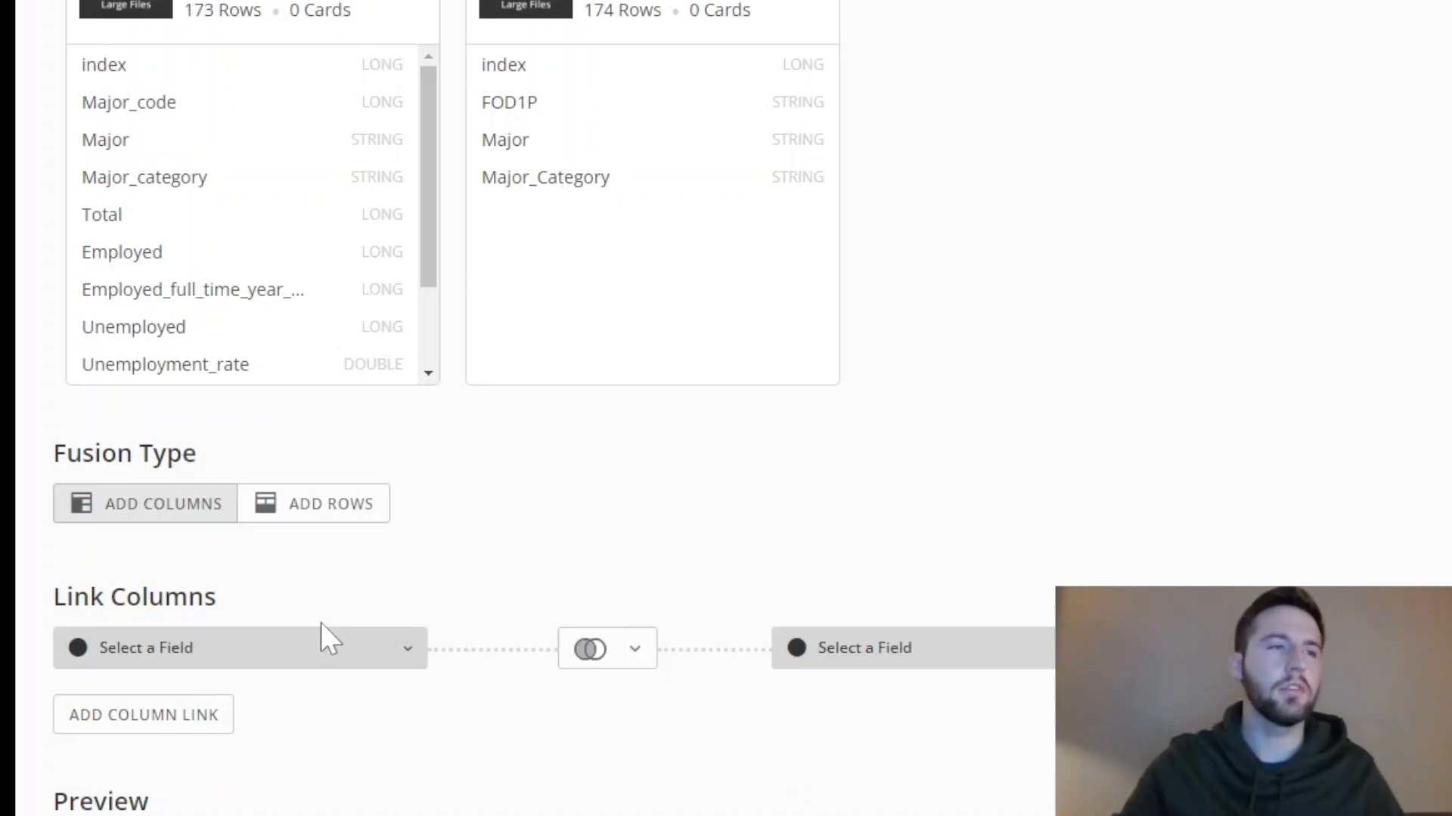
pyautogui.click(331, 660)
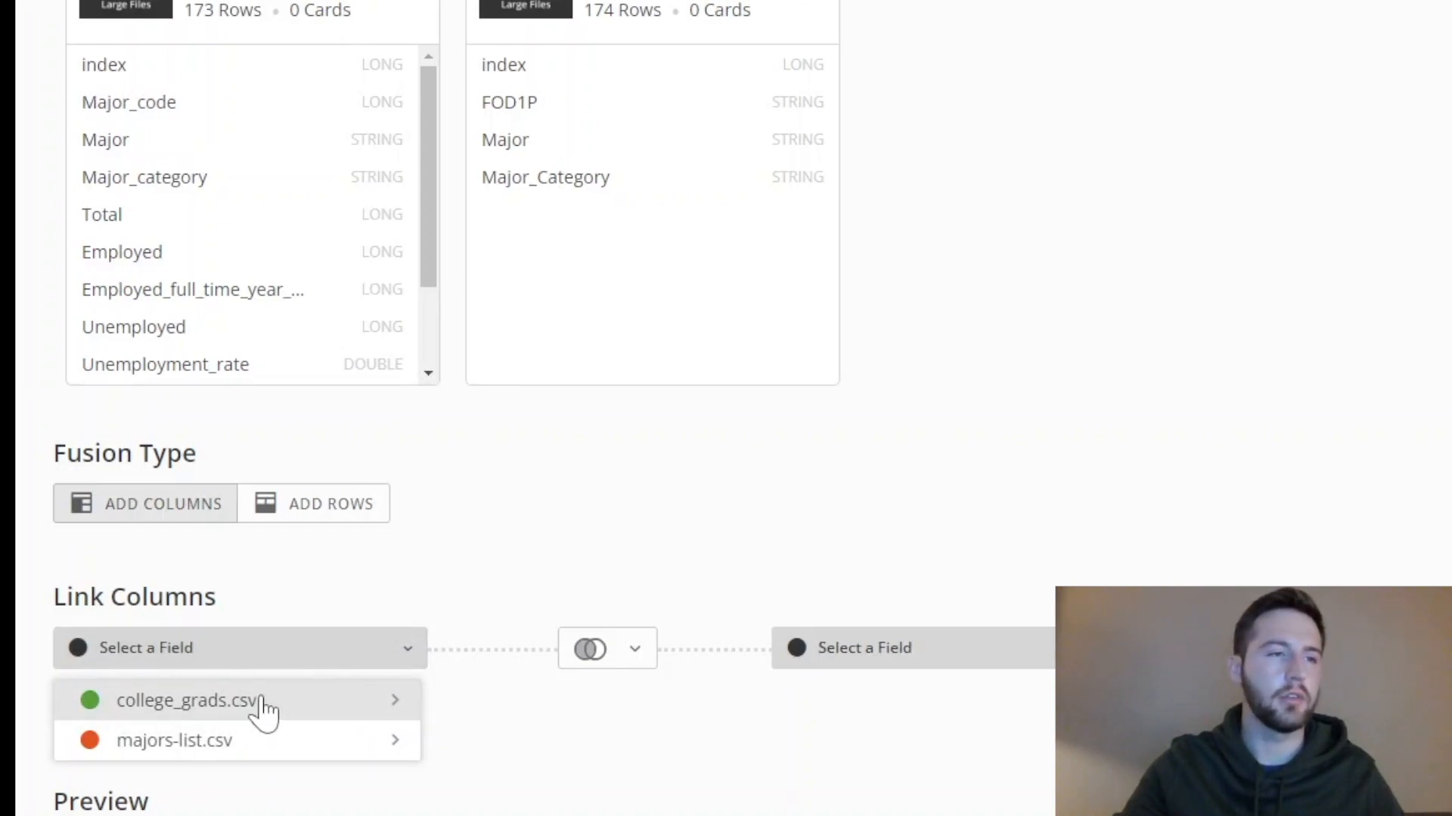
pyautogui.click(220, 701)
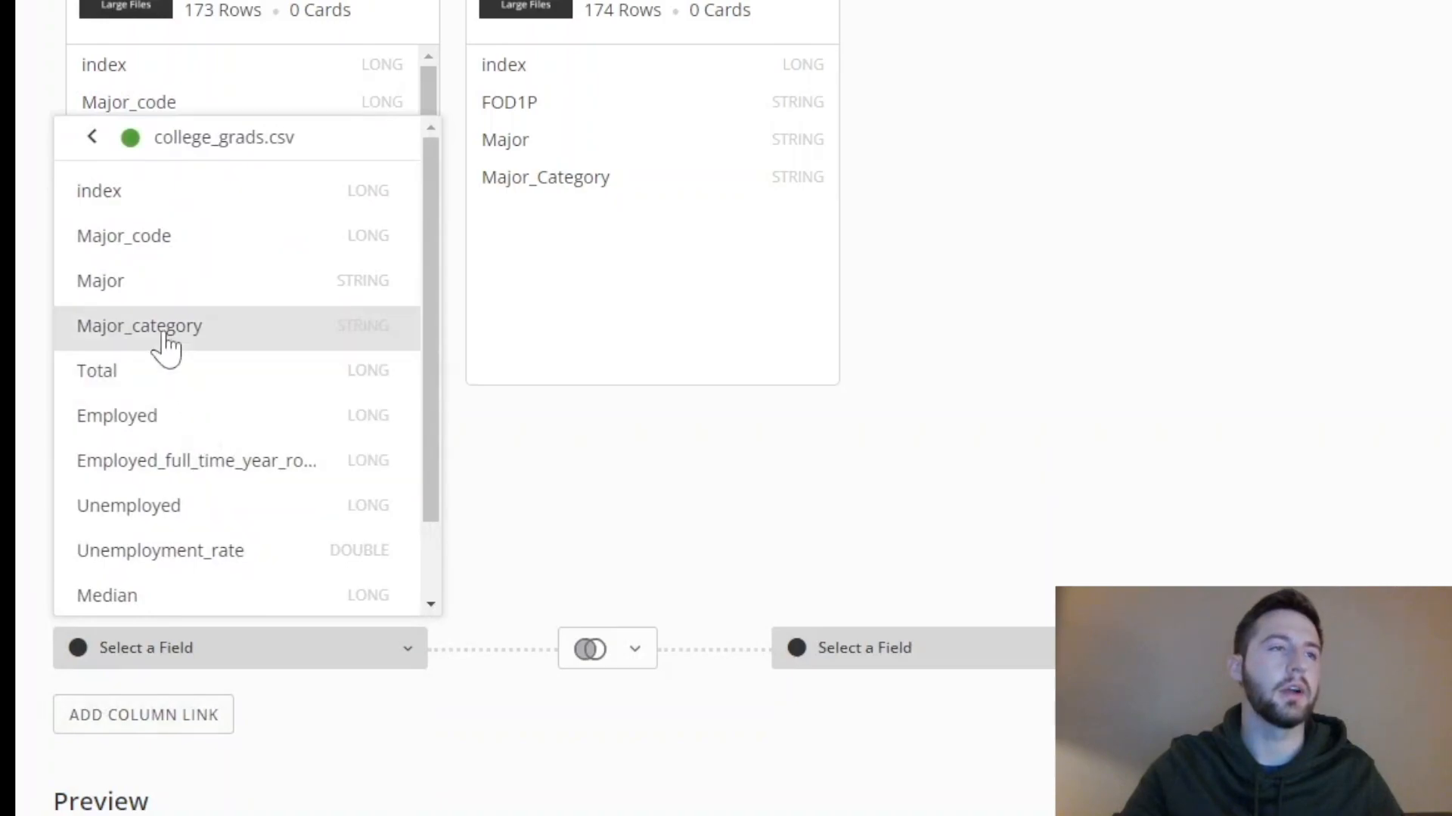
pyautogui.click(130, 287)
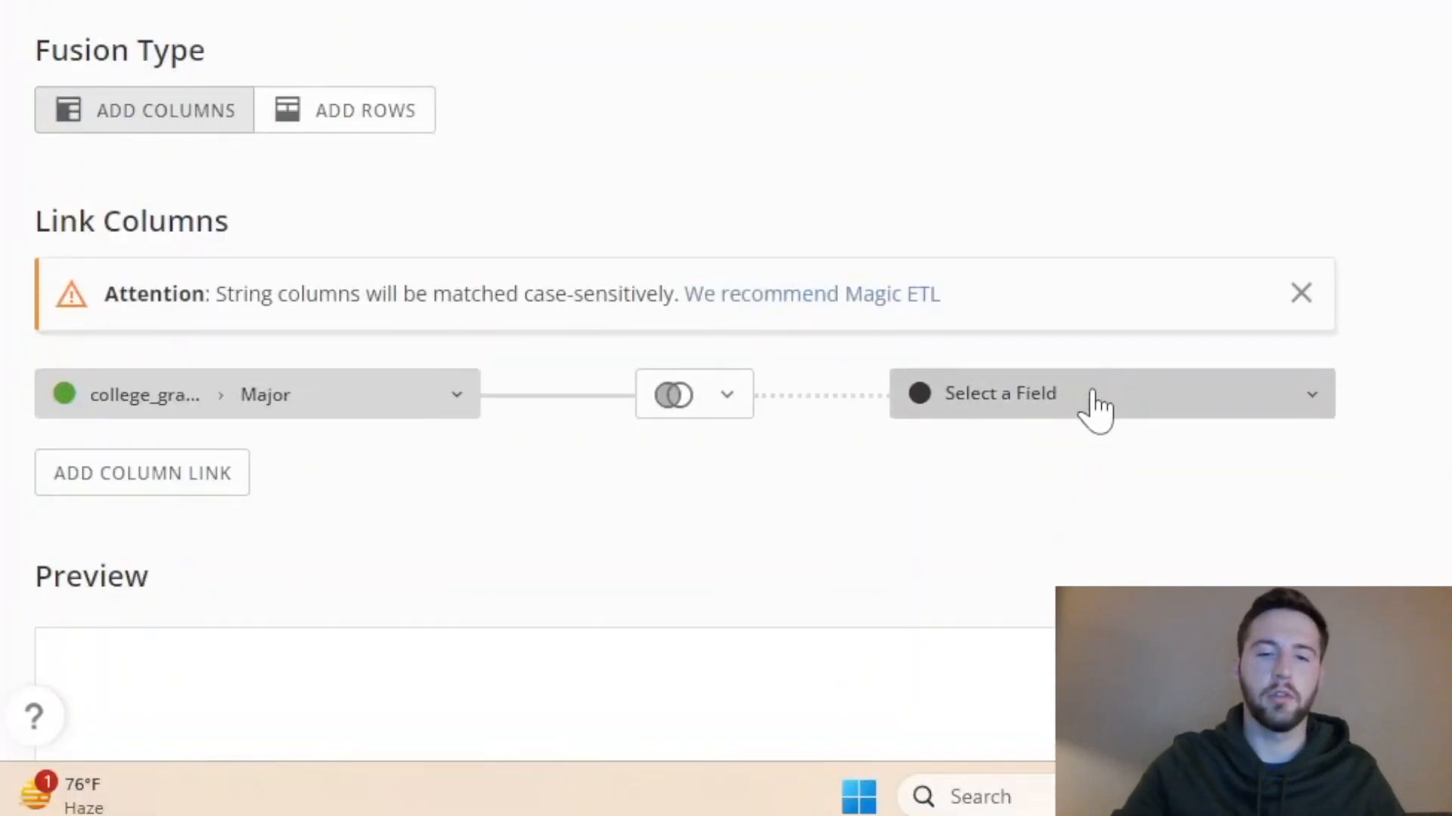
pyautogui.click(1093, 408)
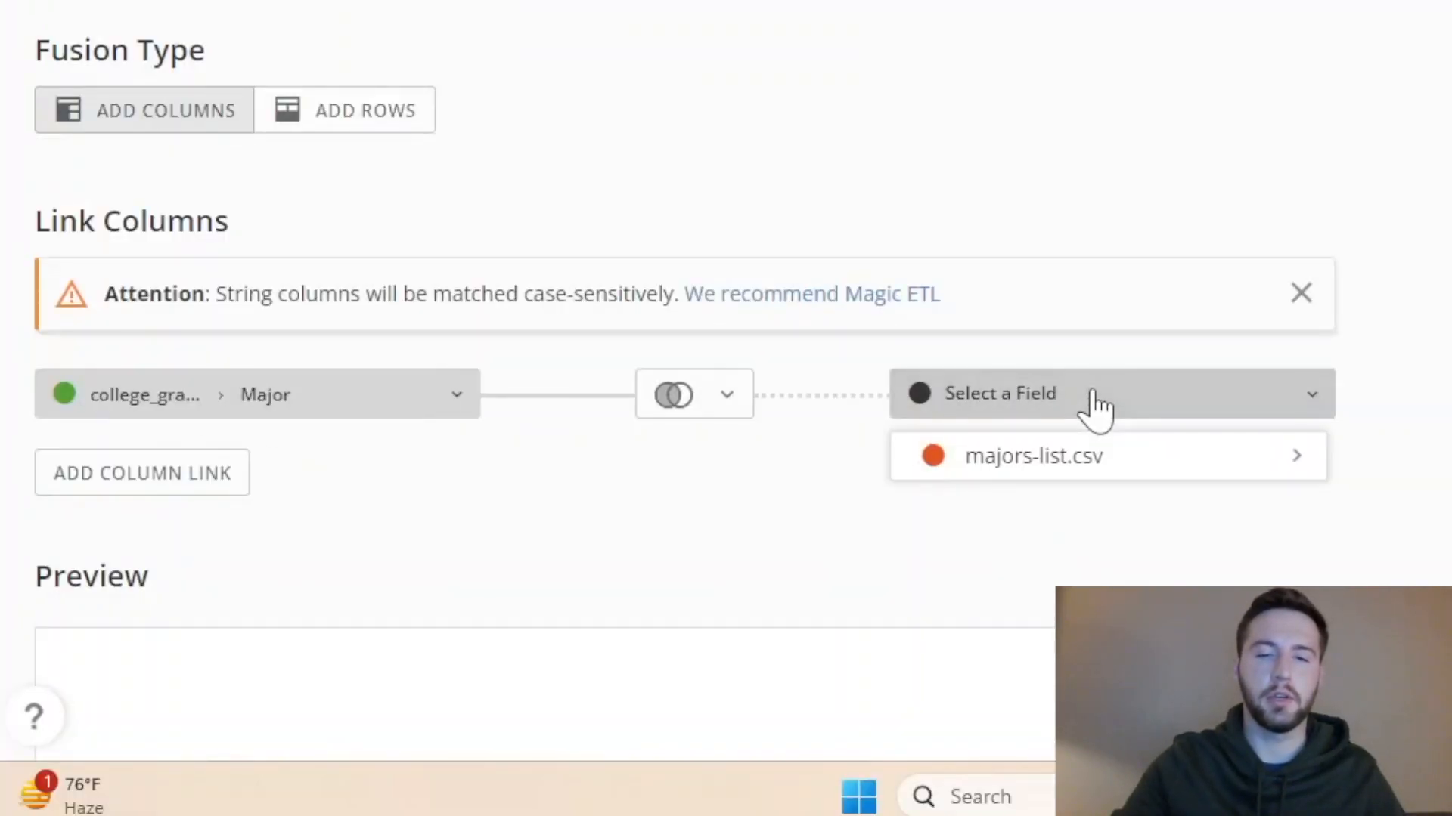
pyautogui.click(1088, 456)
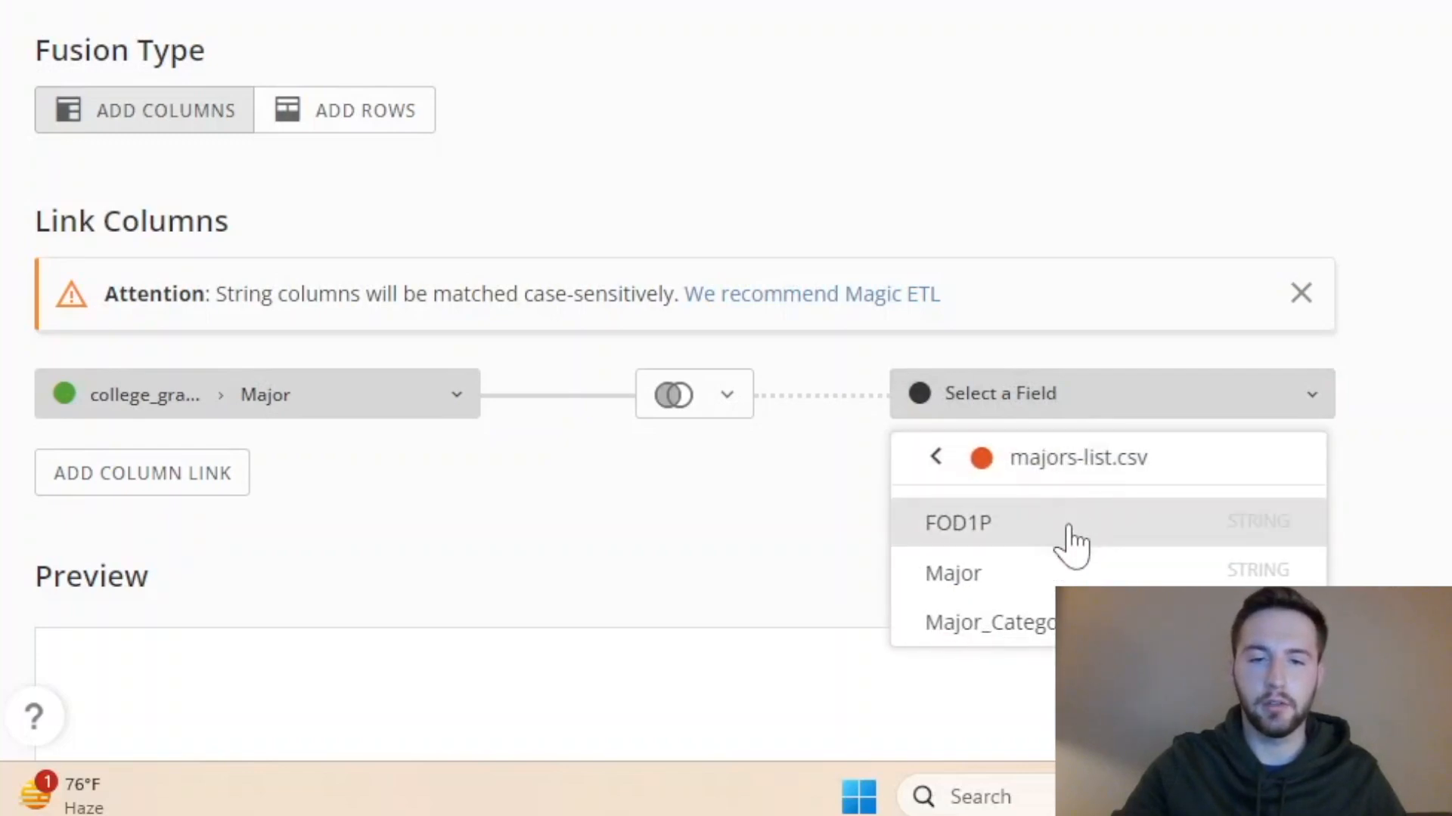
pyautogui.click(1053, 573)
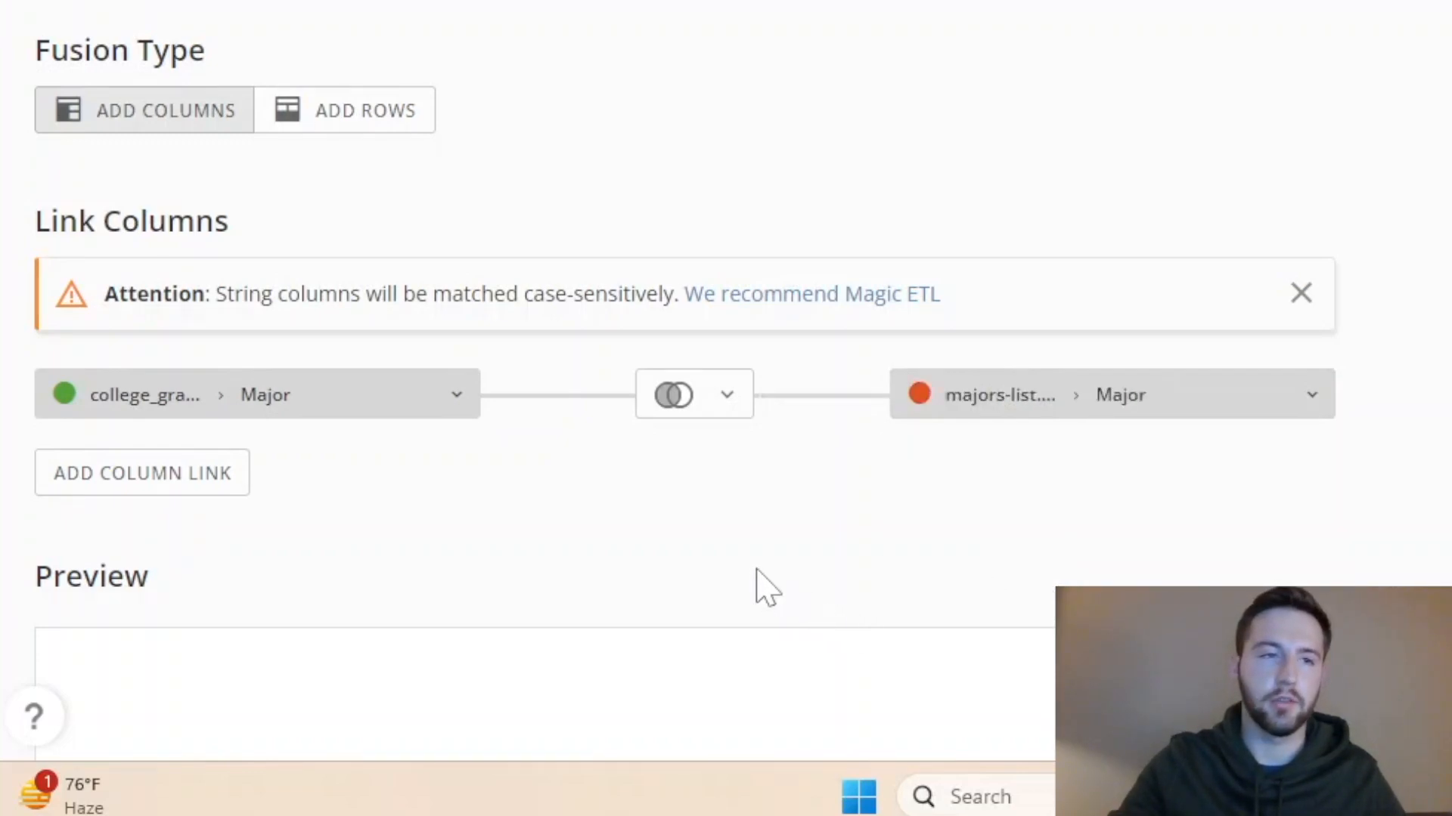
pyautogui.click(690, 404)
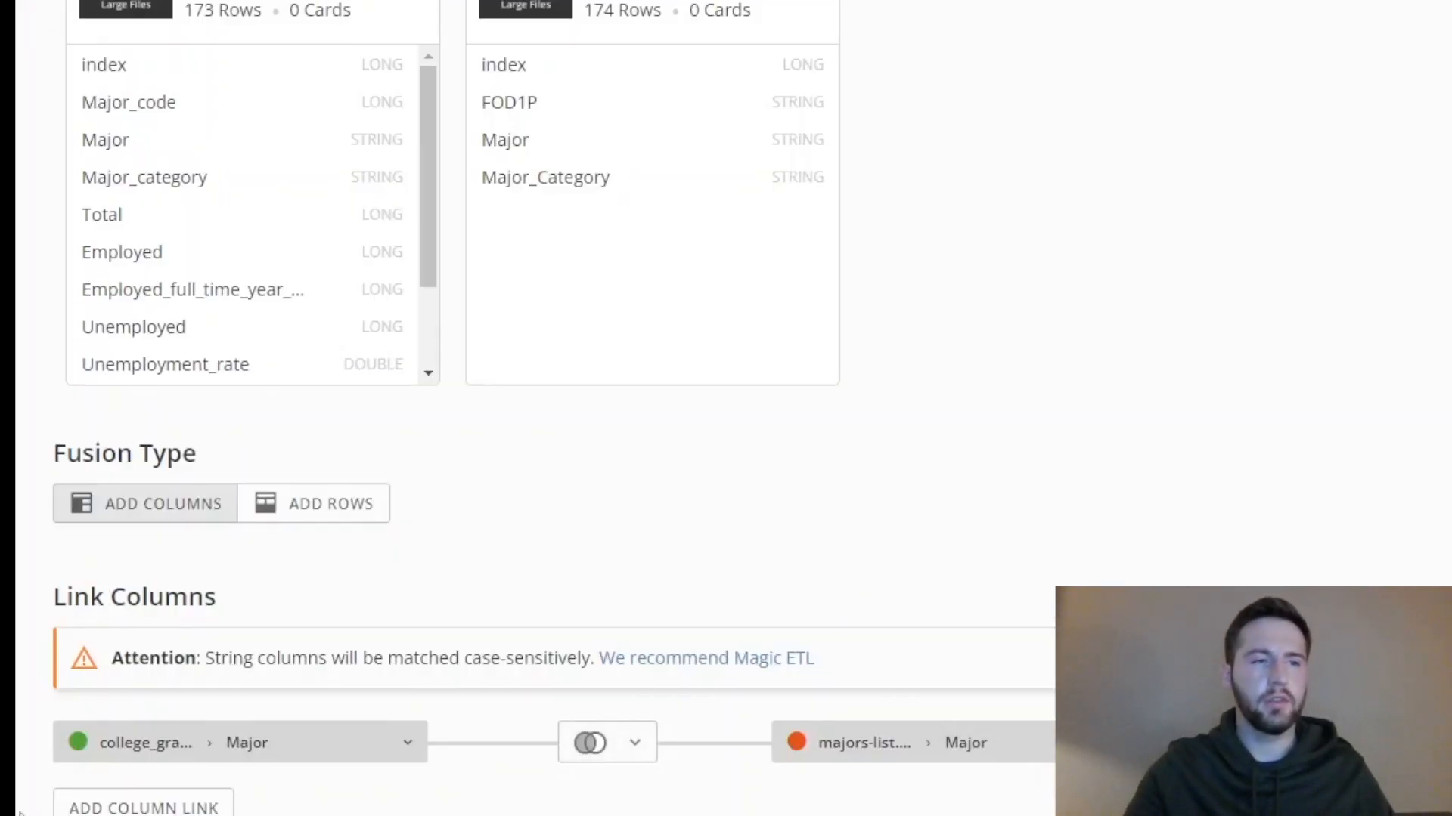
# Load the fusion preview and examine the columns coming from both DataSets.
pyautogui.scroll(-1, 350, 779)
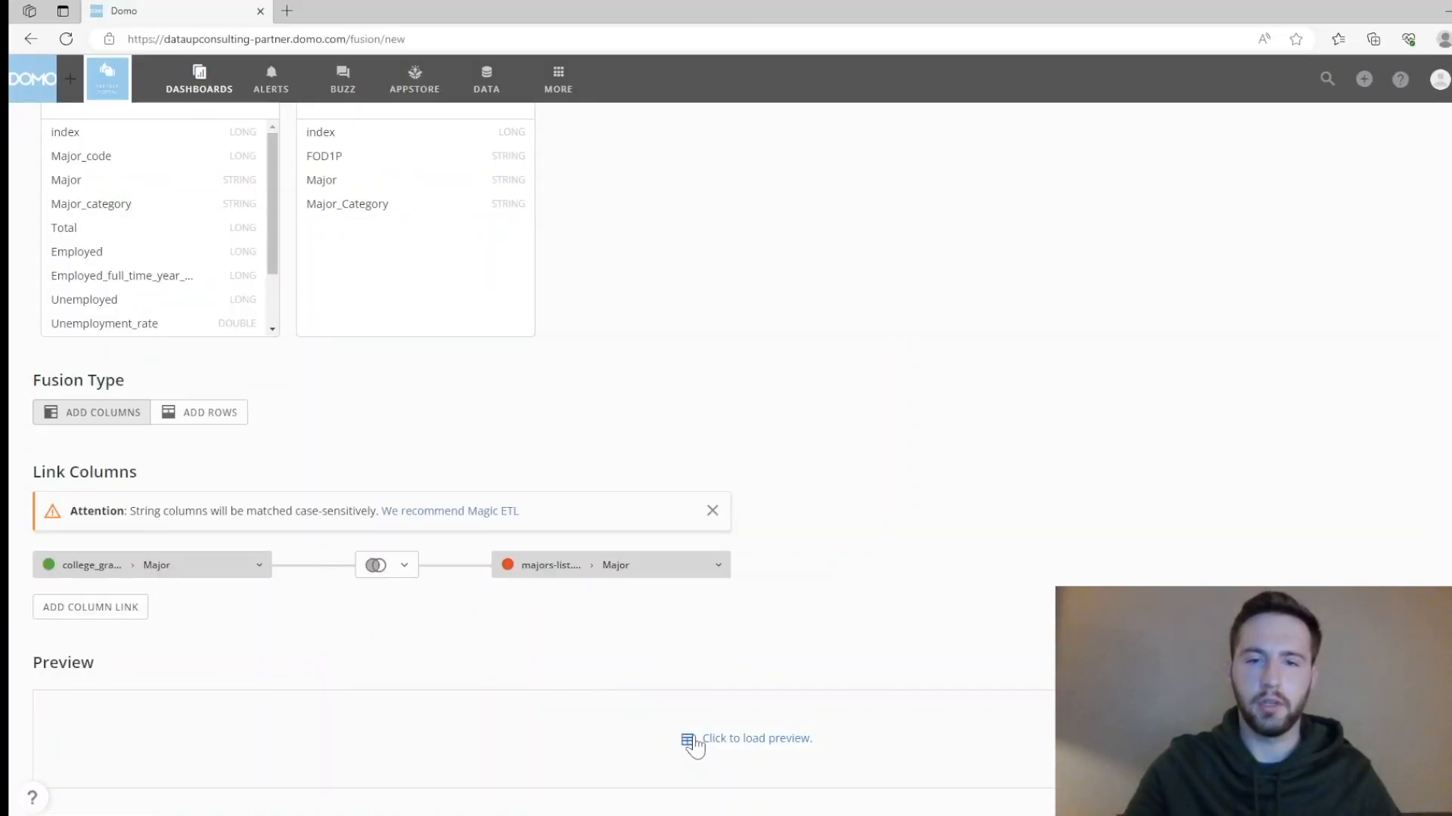
pyautogui.click(726, 746)
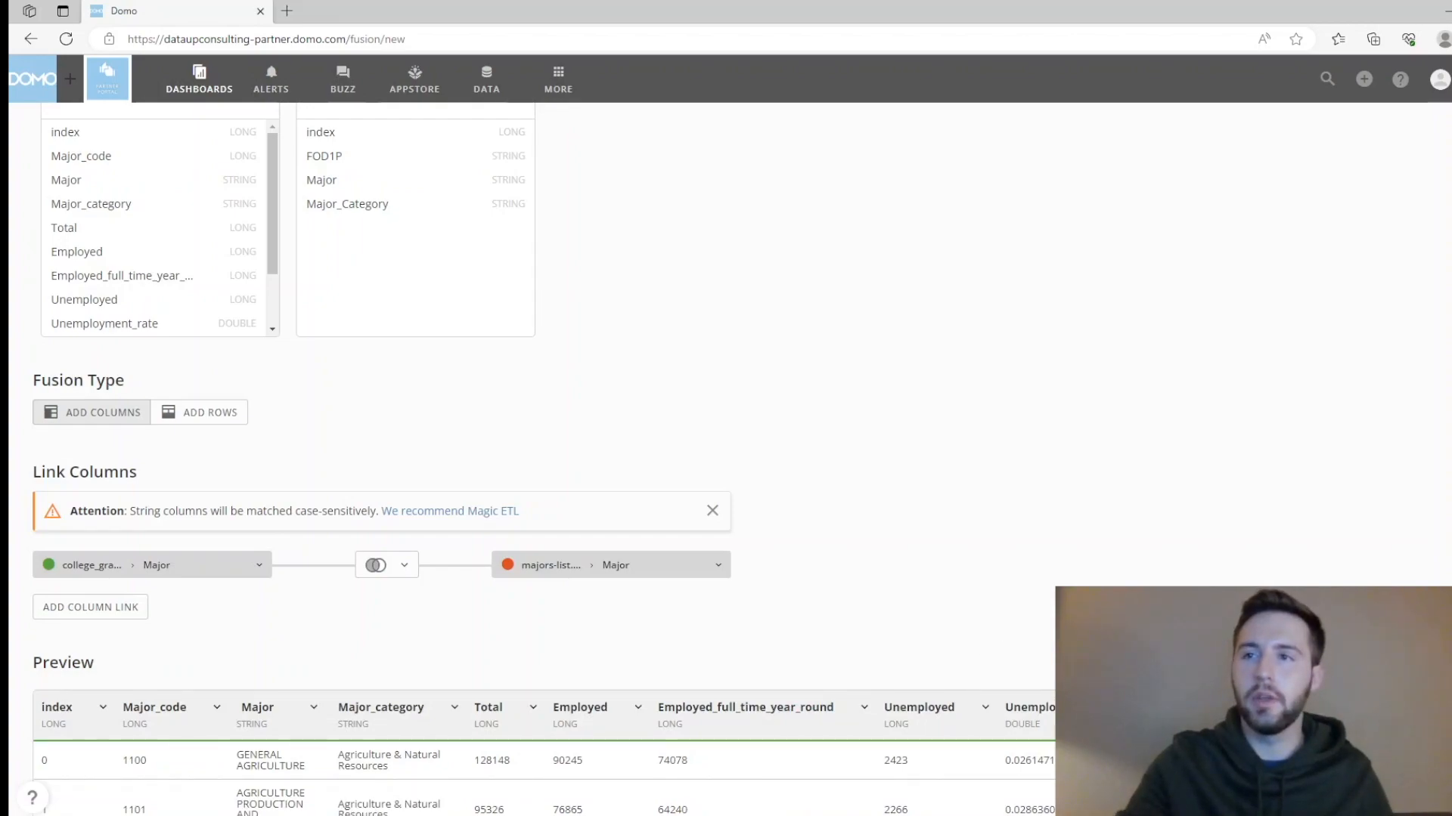
pyautogui.scroll(-3, 726, 454)
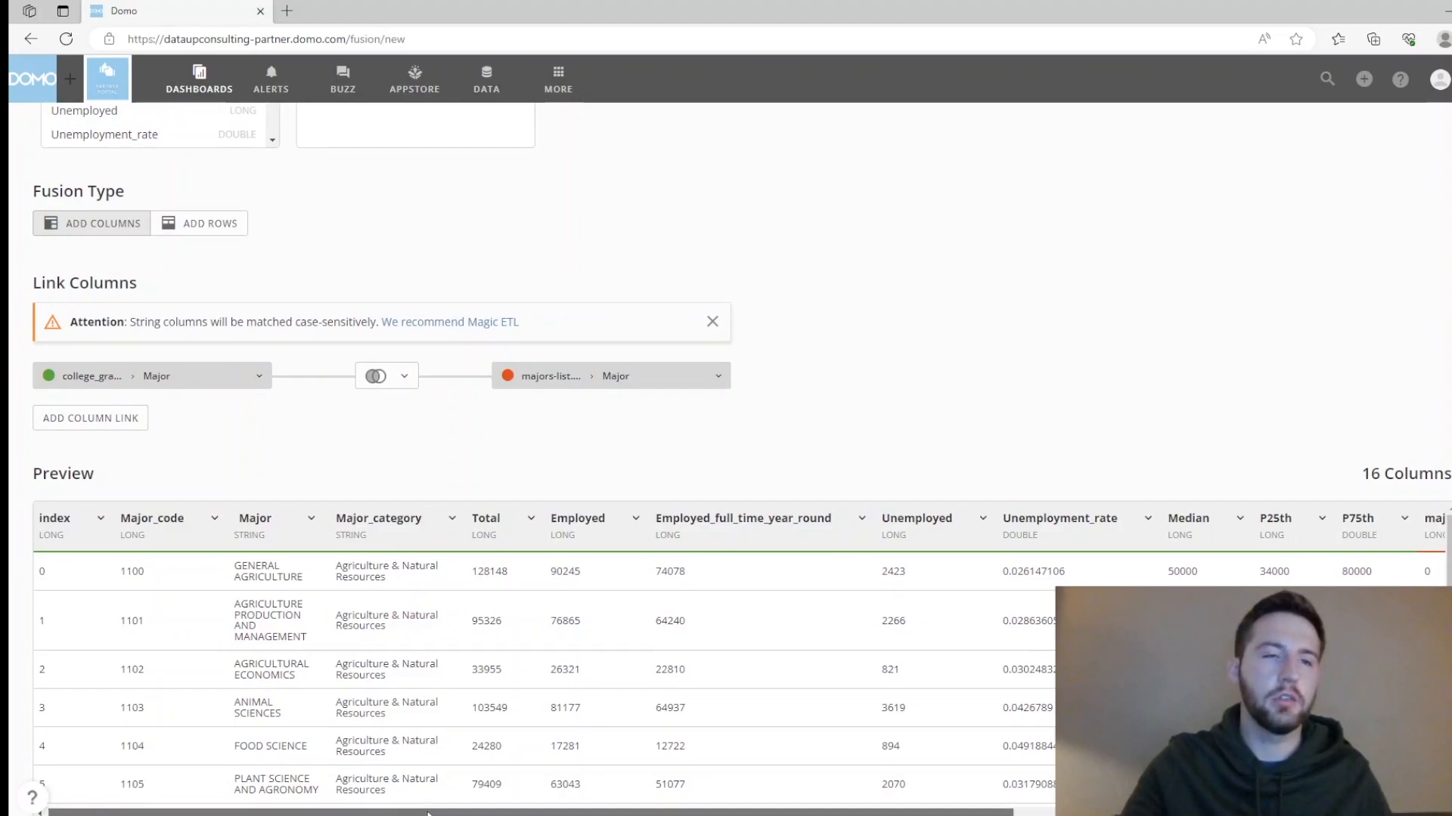
pyautogui.hscroll(8, 801, 680)
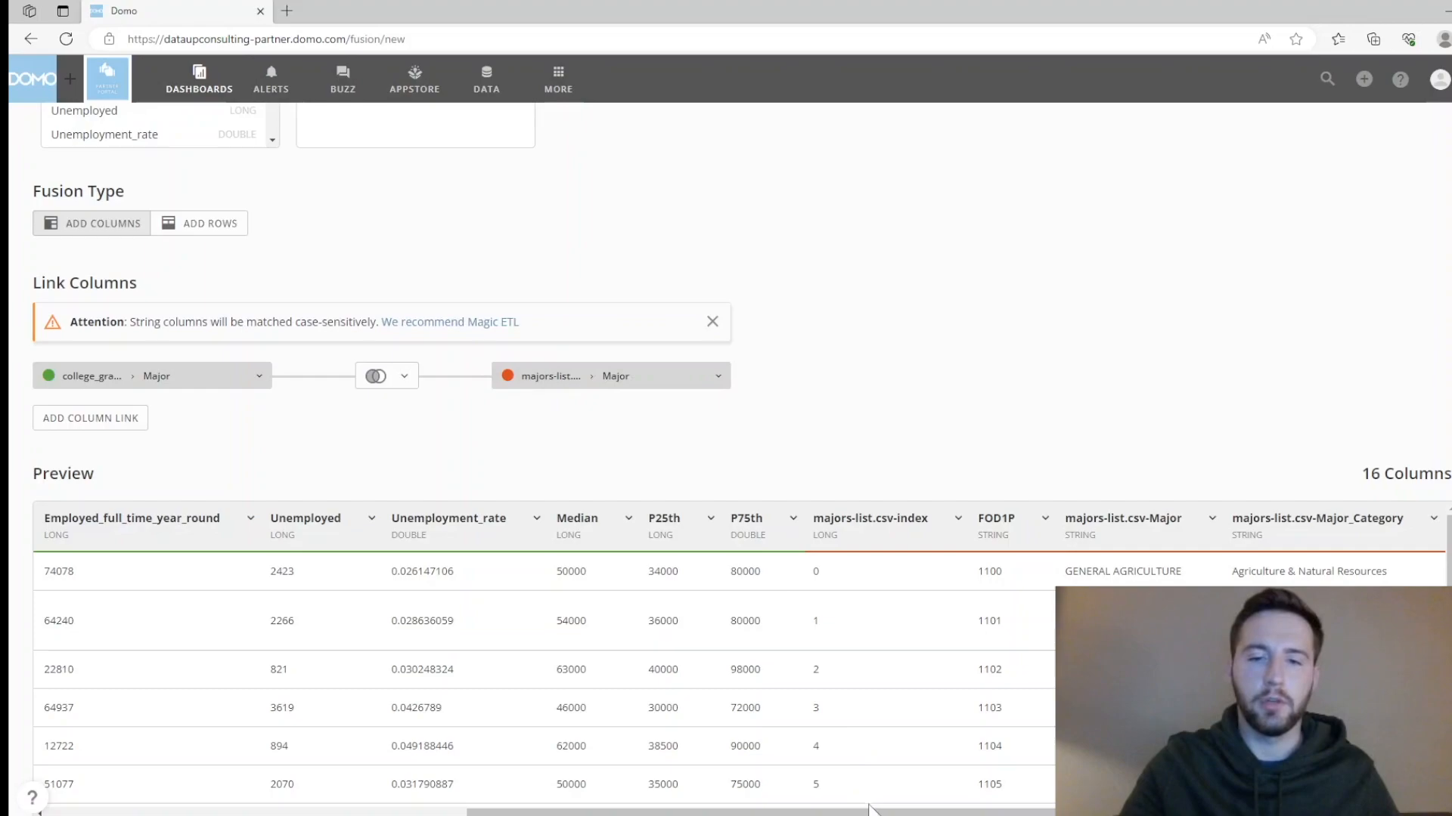
pyautogui.moveTo(869, 811); pyautogui.dragTo(344, 680)
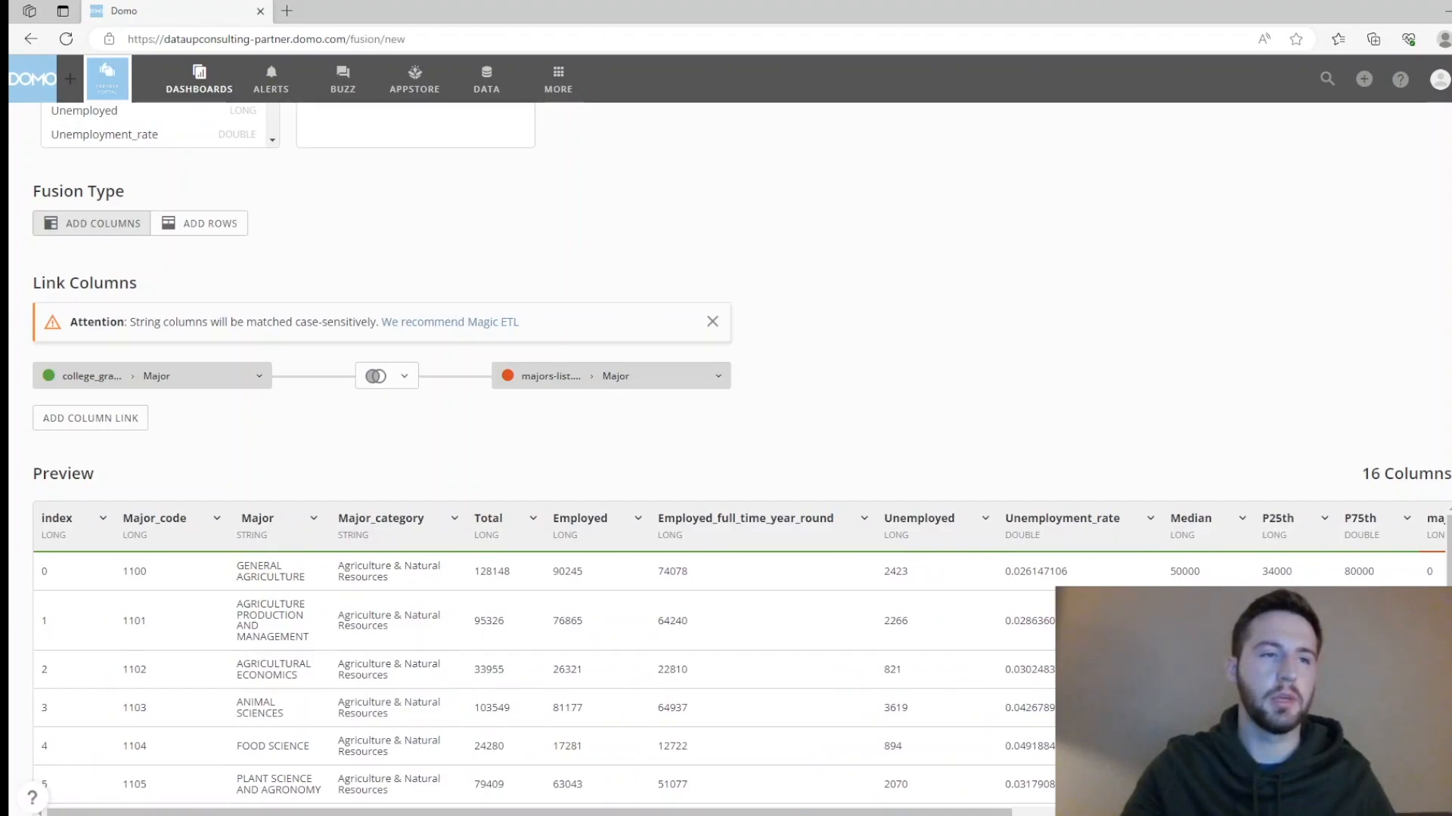
# Exclude the duplicate majors-list.csv-Major column from the fusion output.
pyautogui.moveTo(318, 813); pyautogui.dragTo(737, 814)
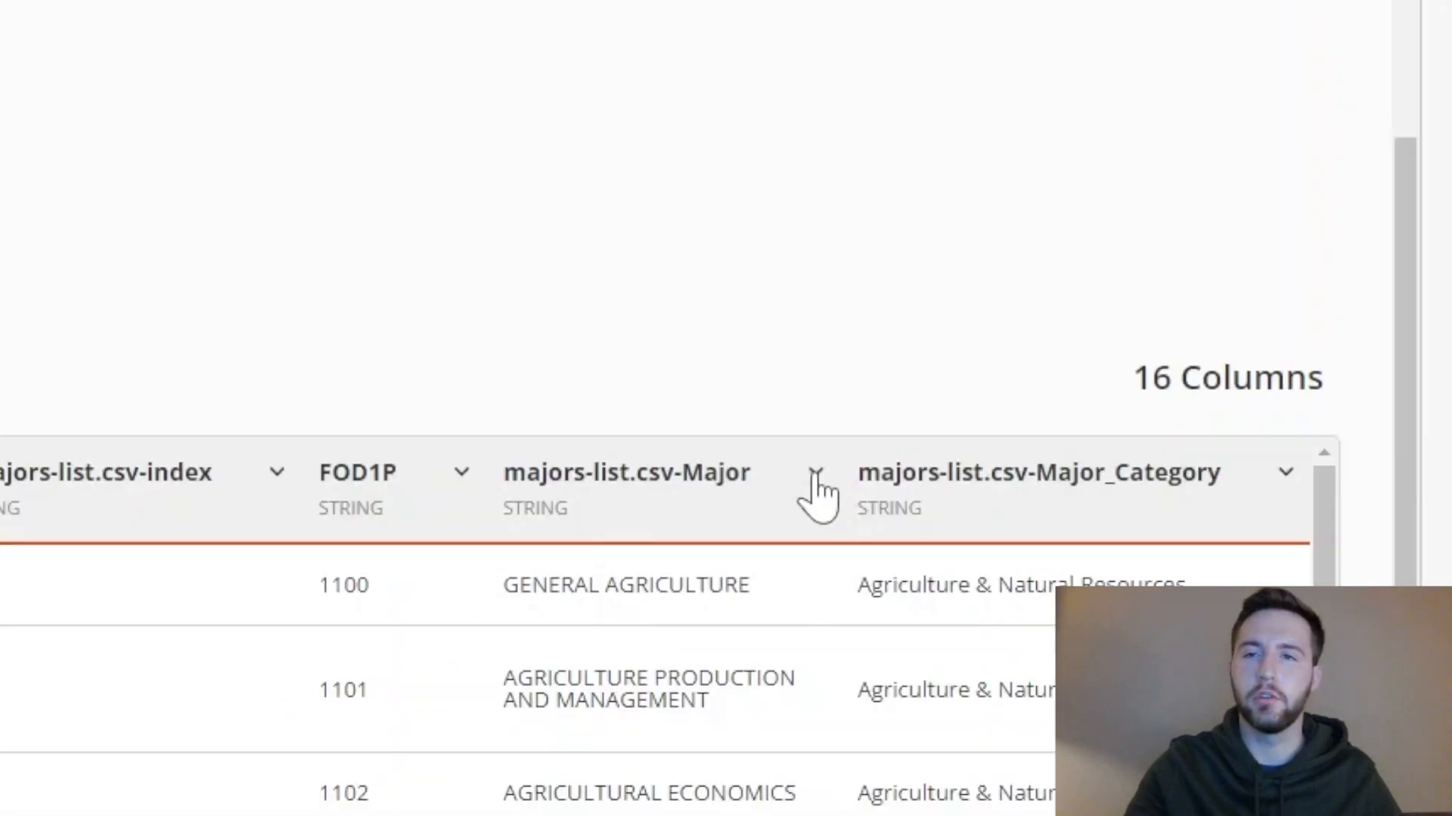
pyautogui.click(1212, 520)
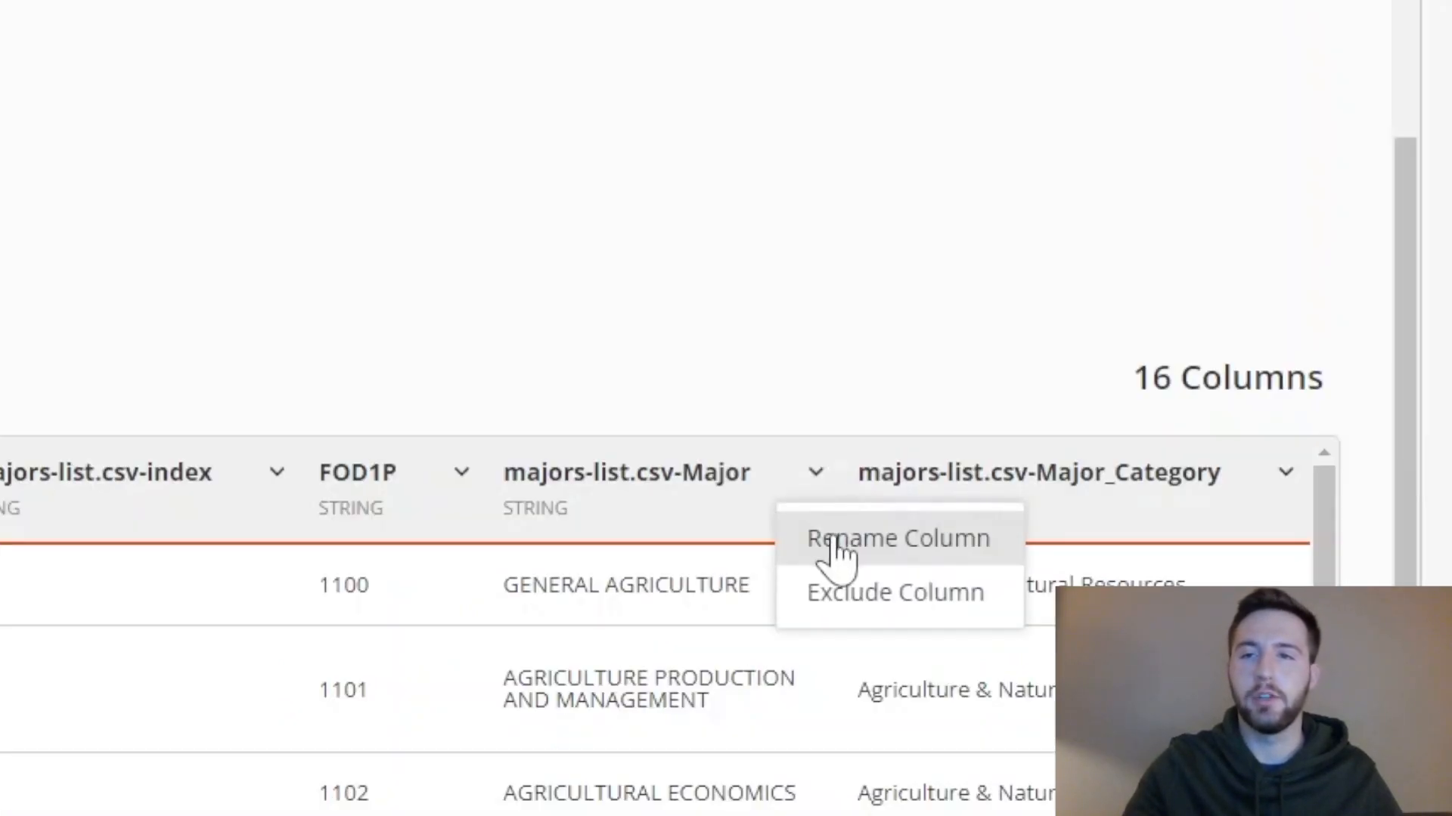
pyautogui.click(837, 602)
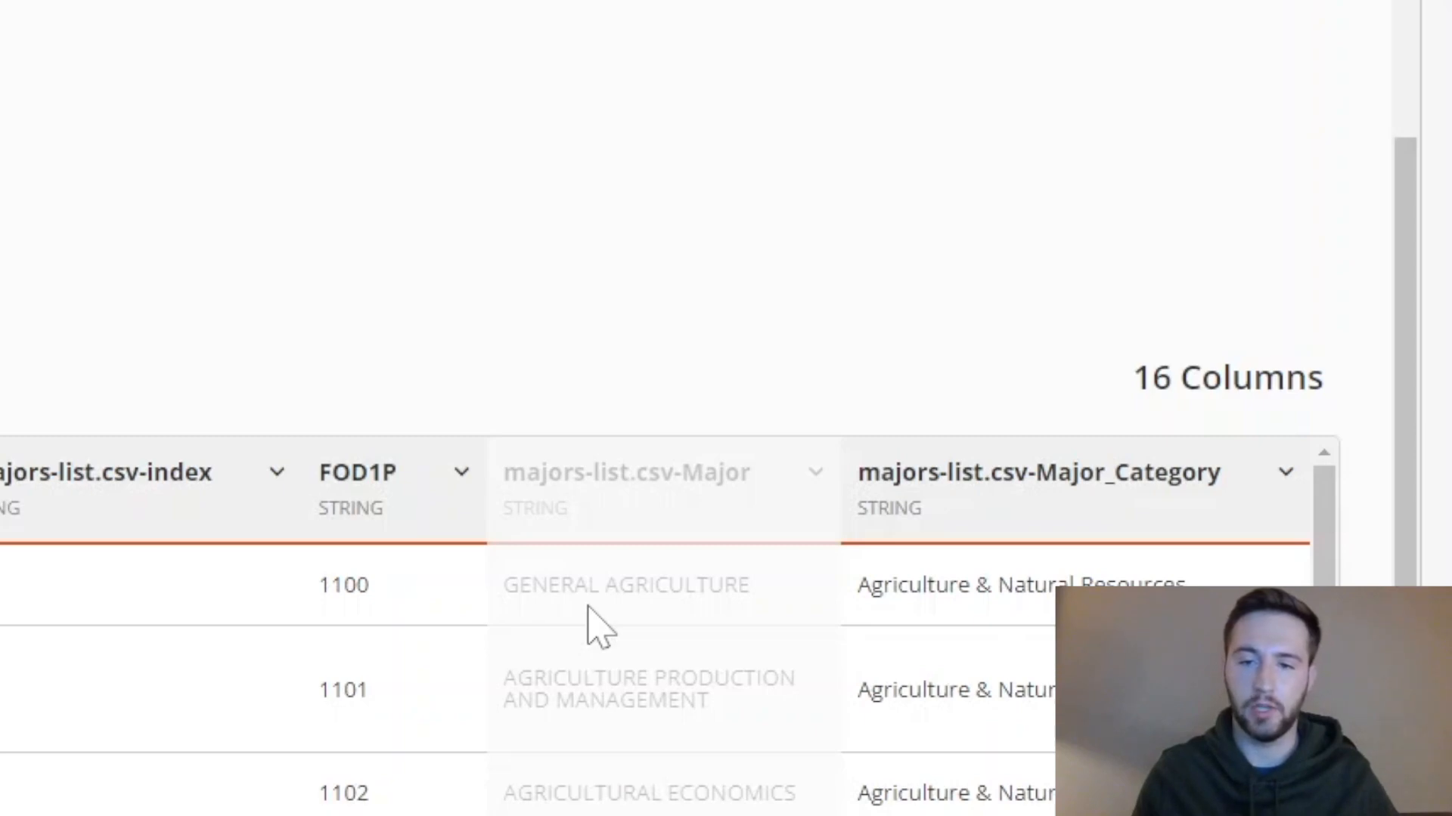
pyautogui.click(818, 484)
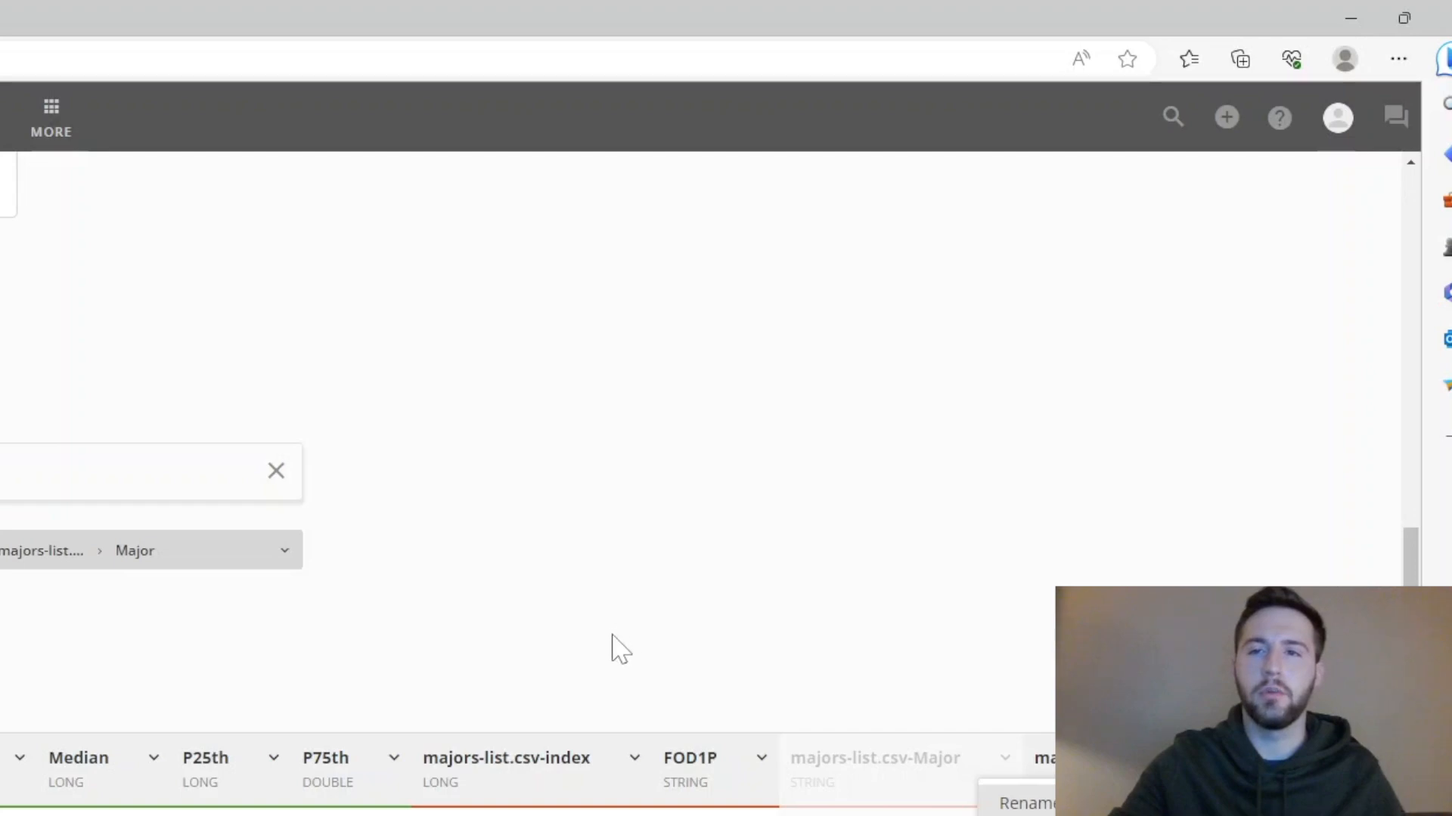
pyautogui.click(561, 635)
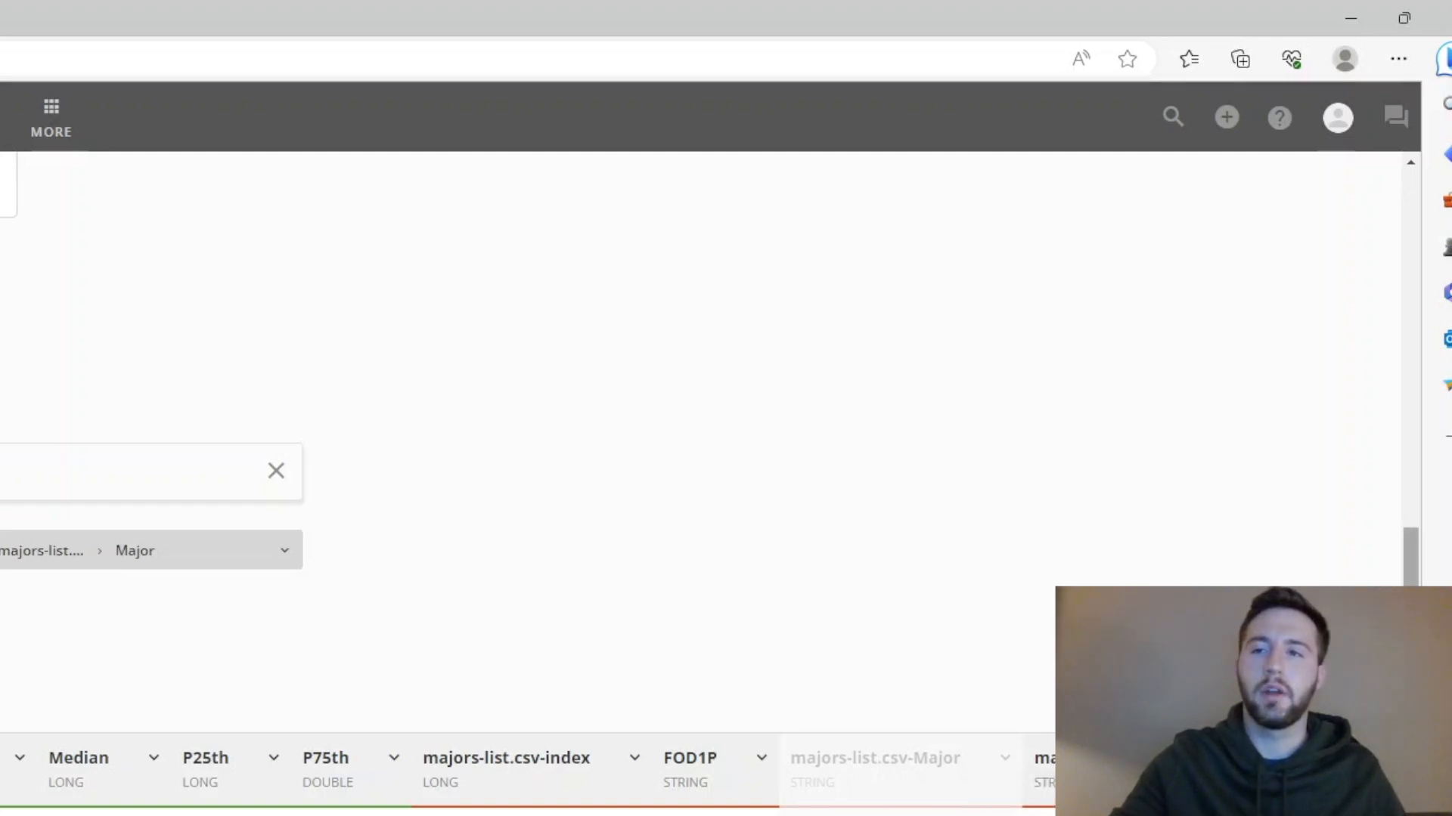
# Save the DataFusion.
pyautogui.scroll(10, 1361, 518)
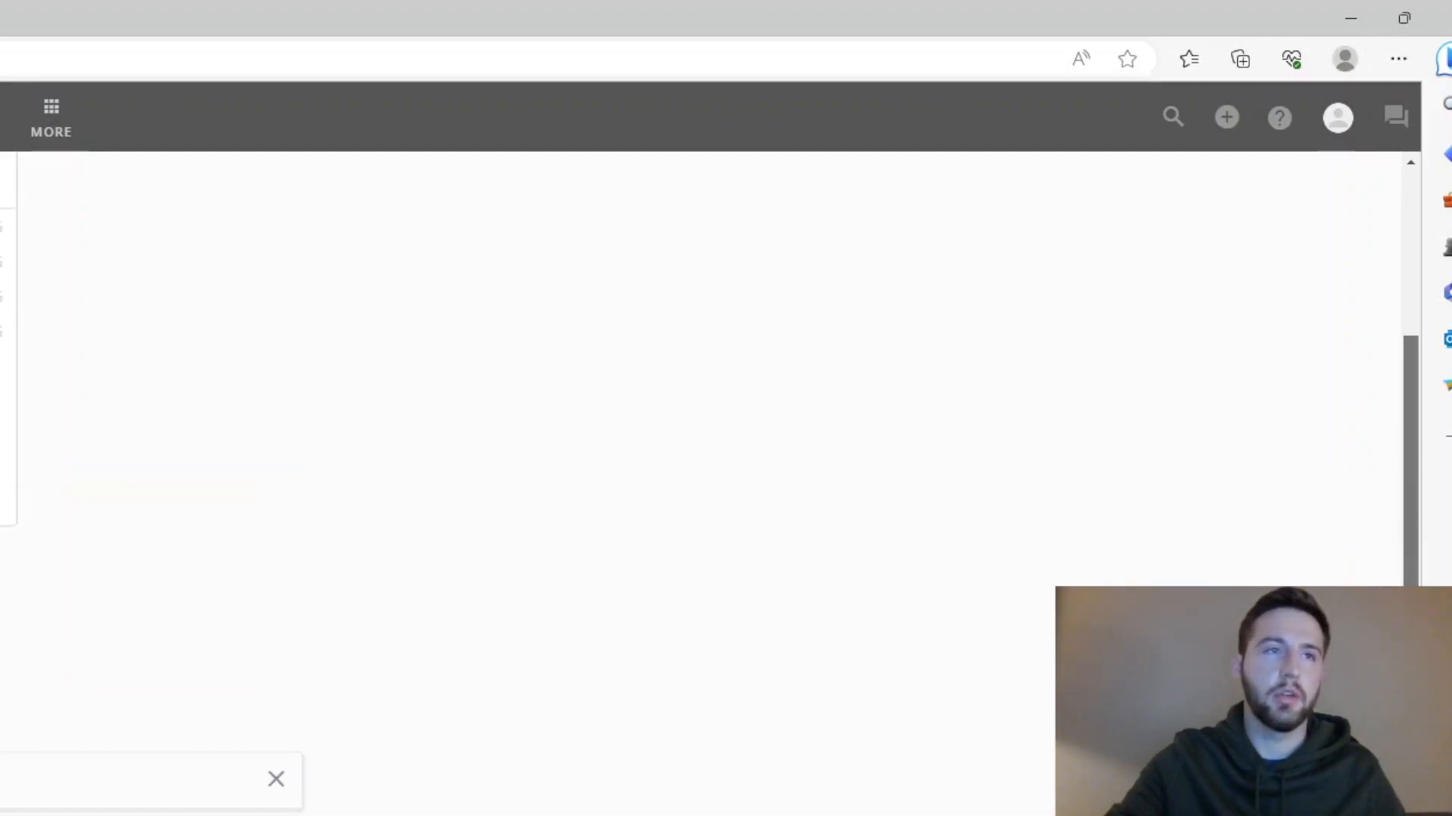
pyautogui.scroll(2, 1361, 518)
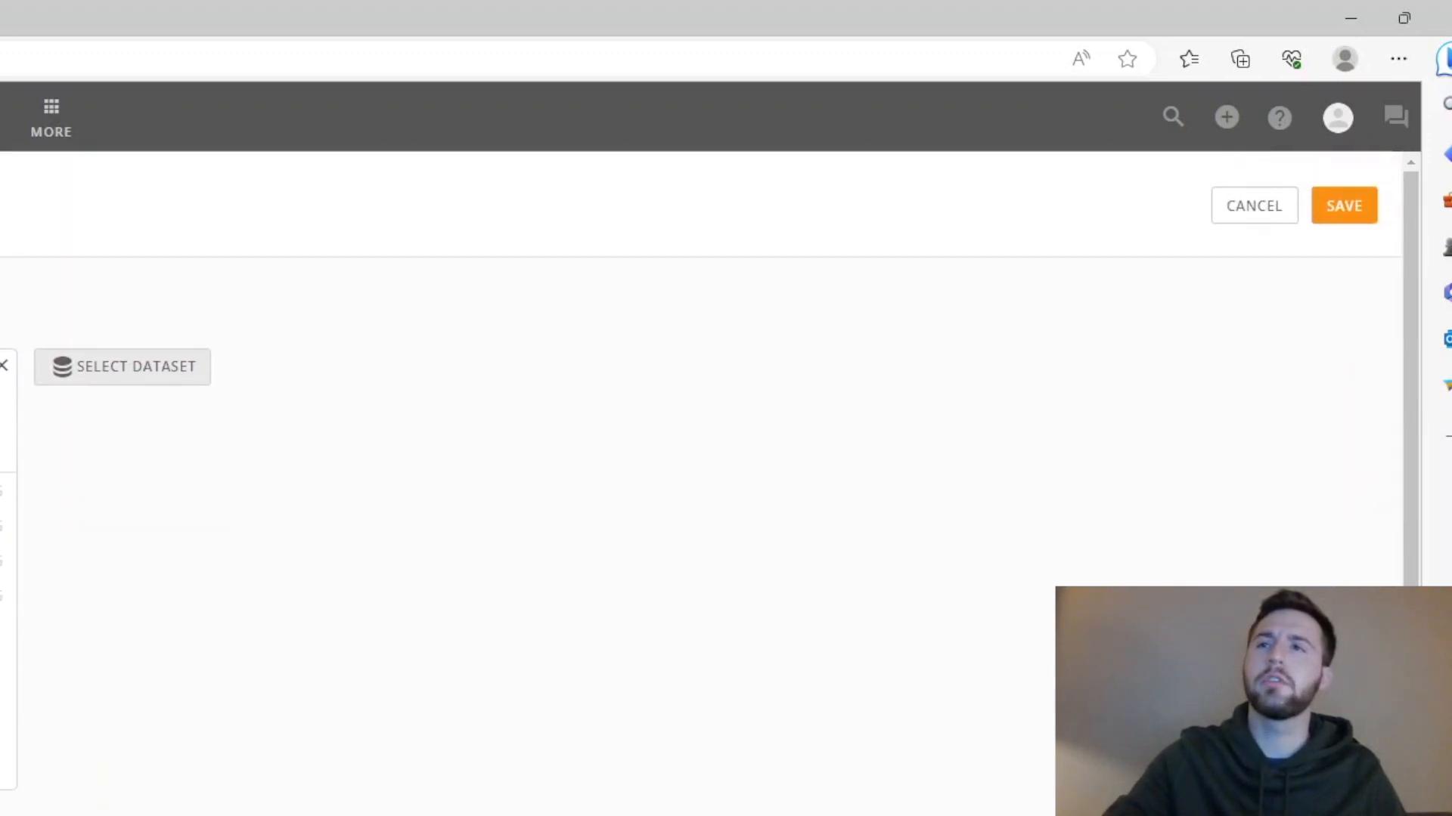
pyautogui.click(1335, 221)
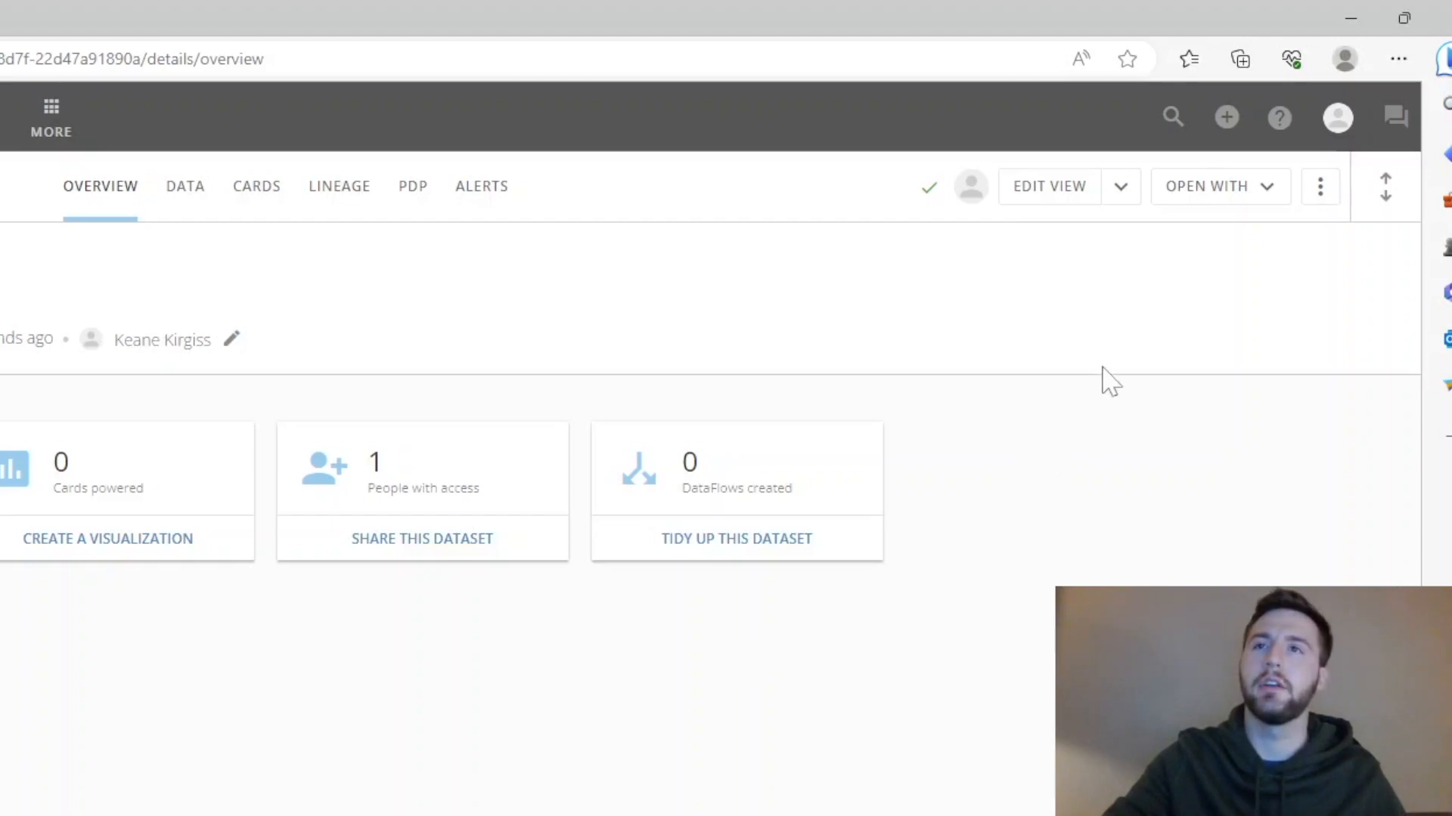
# Review the edit choices and management options offered for the saved fusion DataSet.
pyautogui.click(1110, 195)
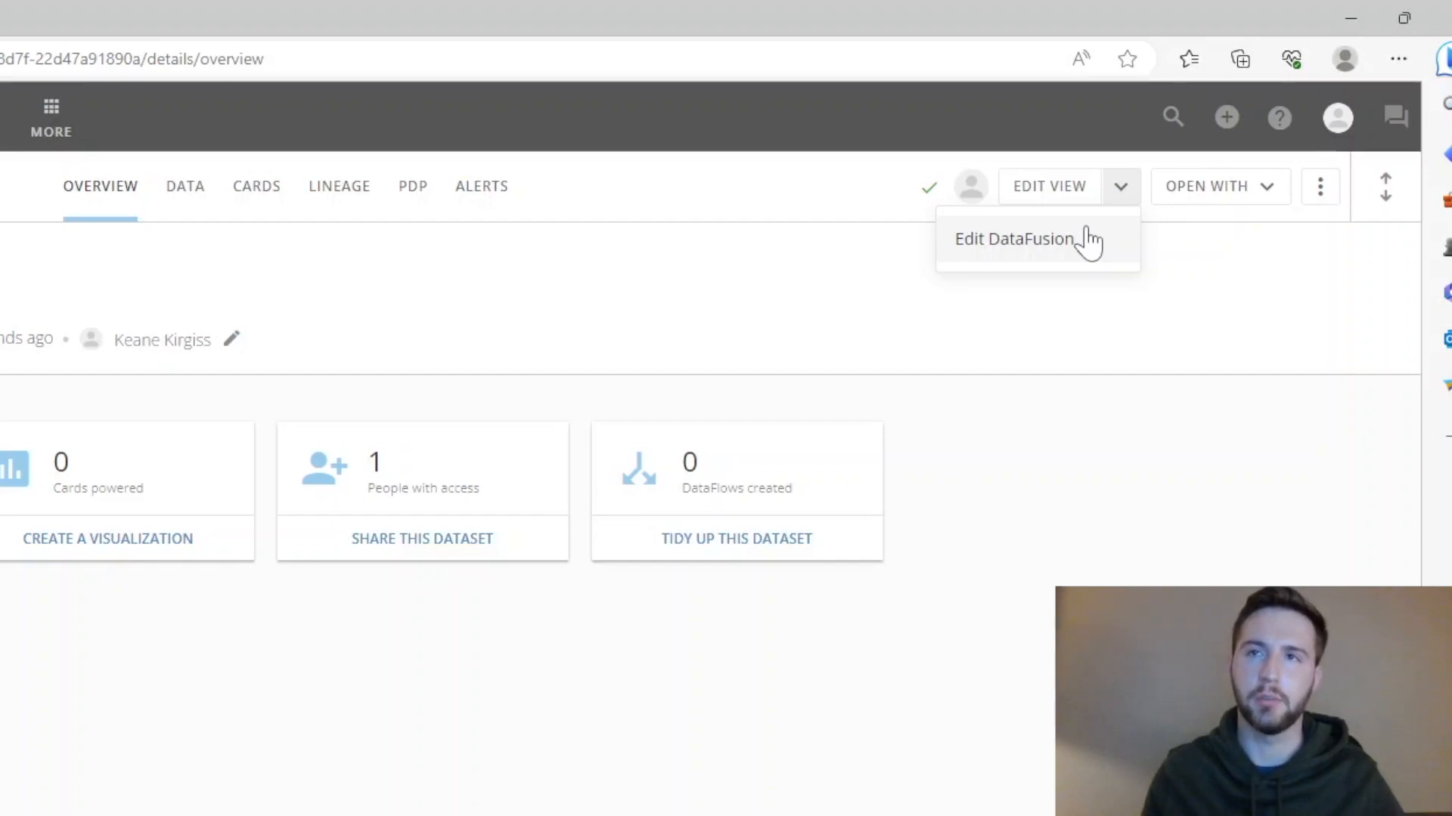
pyautogui.click(1232, 282)
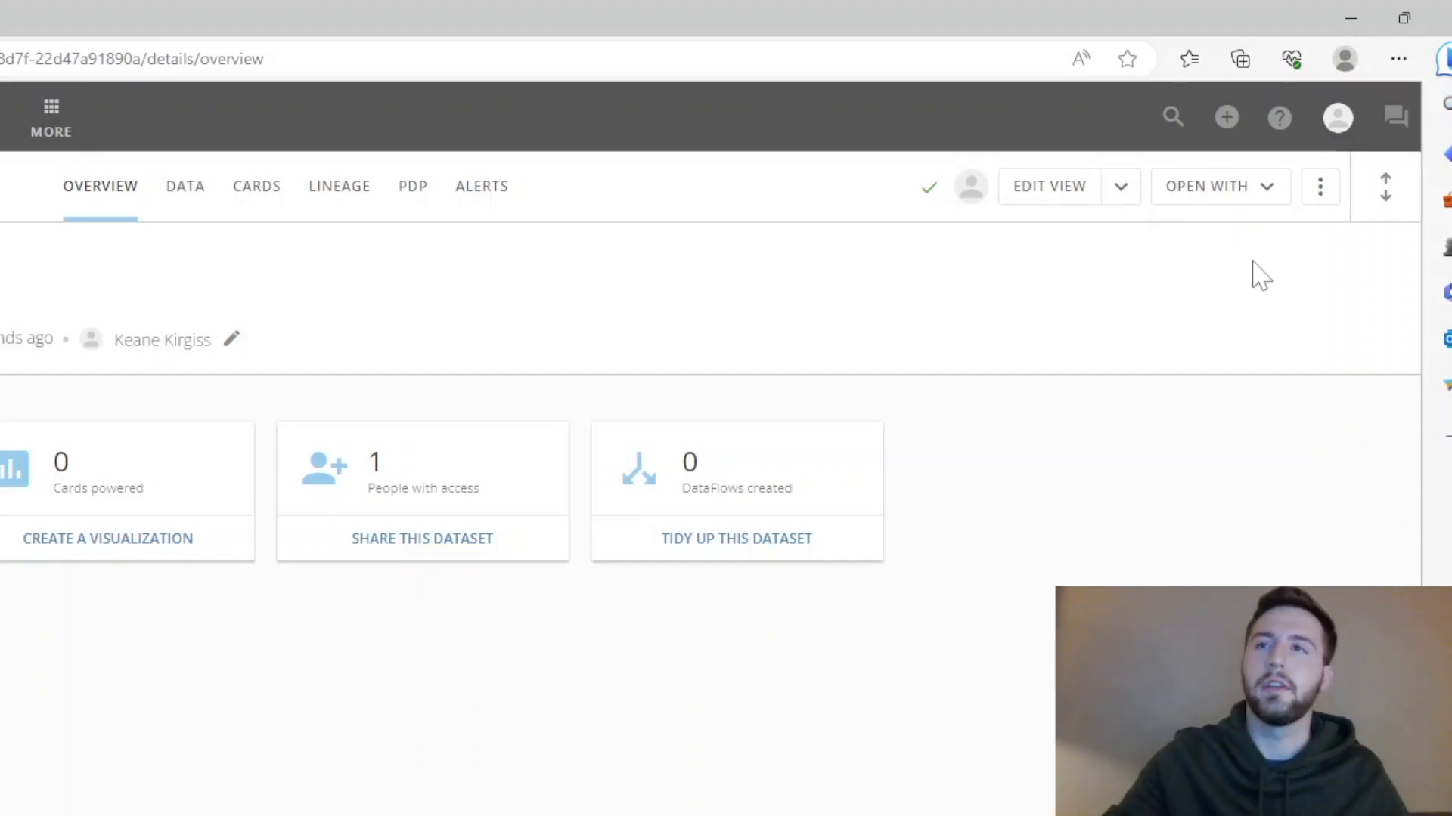
pyautogui.click(1320, 189)
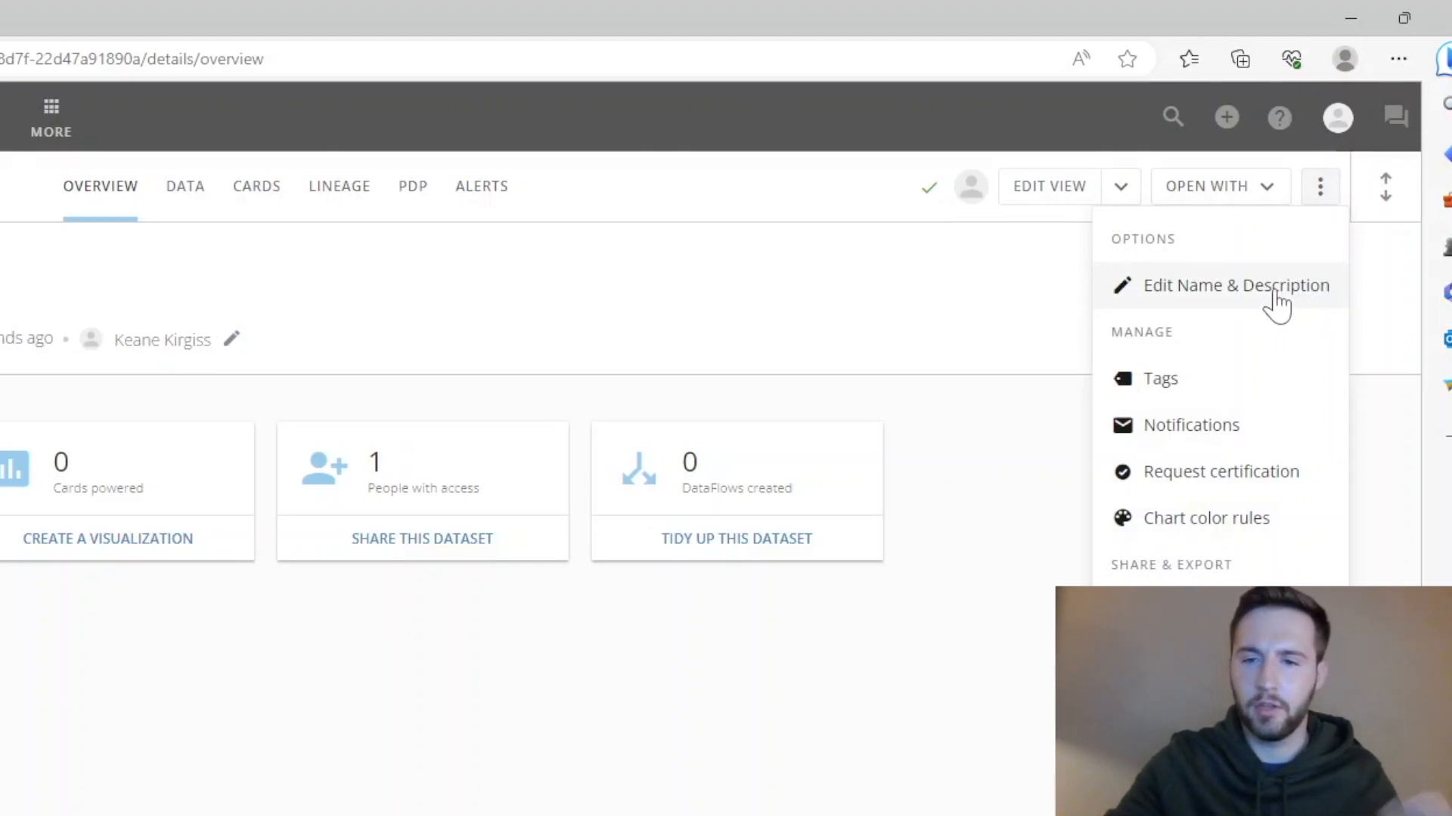
pyautogui.click(1377, 345)
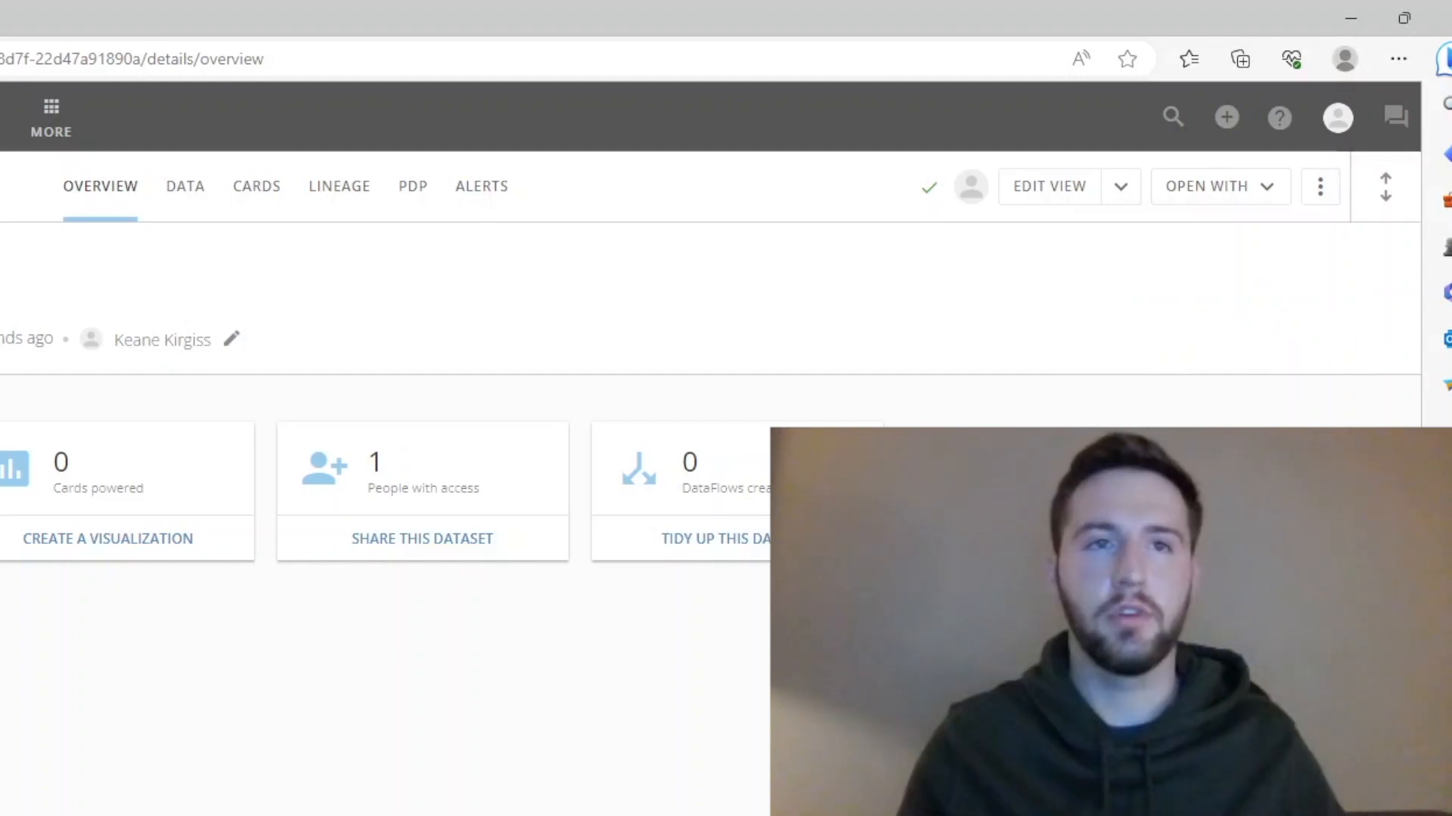